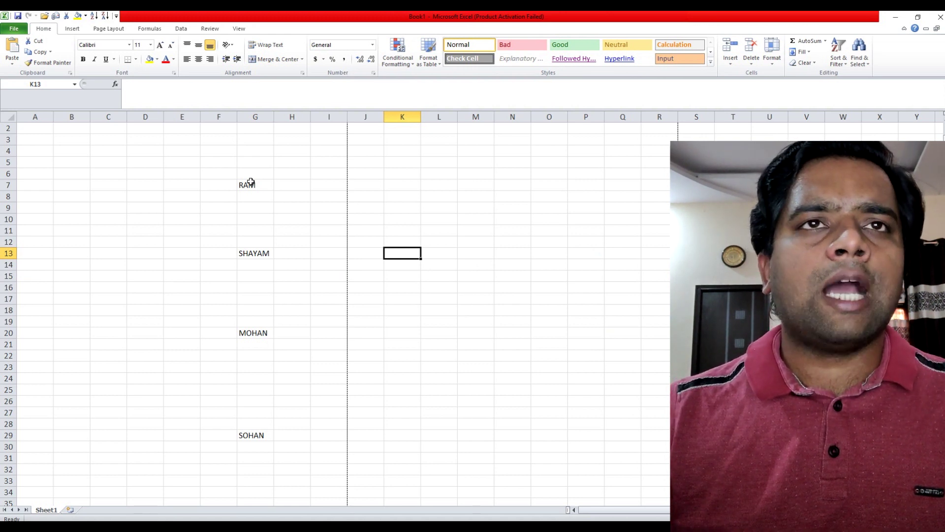
Select all cells of the worksheet, then clear the selection.
{"action": "left_click", "coordinate": [247, 254]}
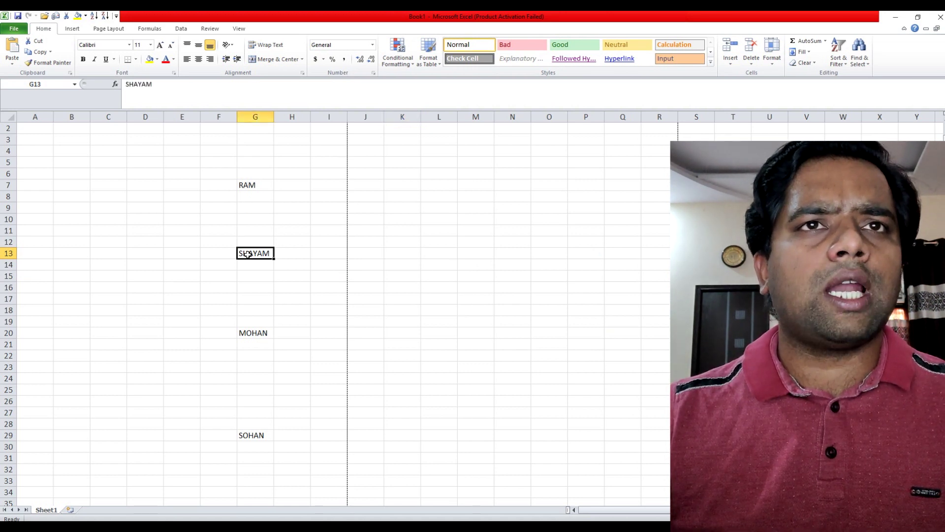
{"action": "left_click", "coordinate": [205, 232]}
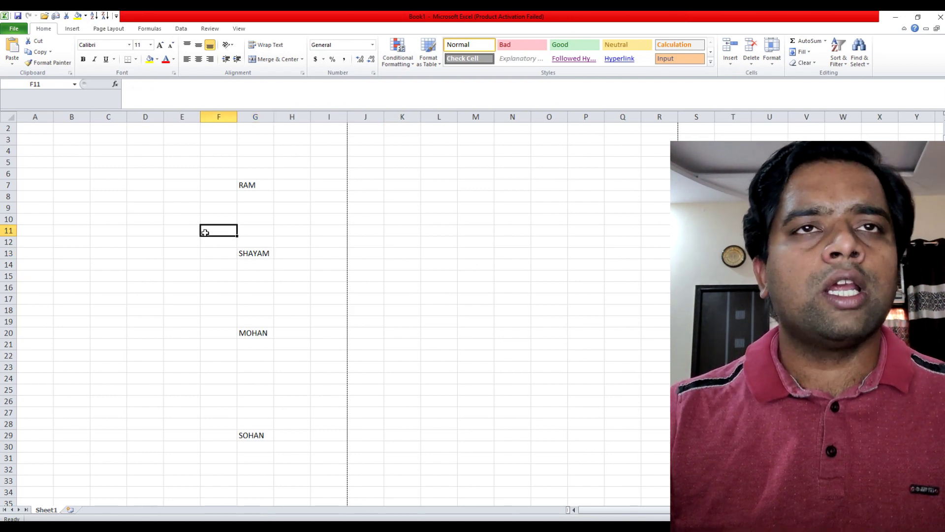
{"action": "key", "text": "ctrl+a"}
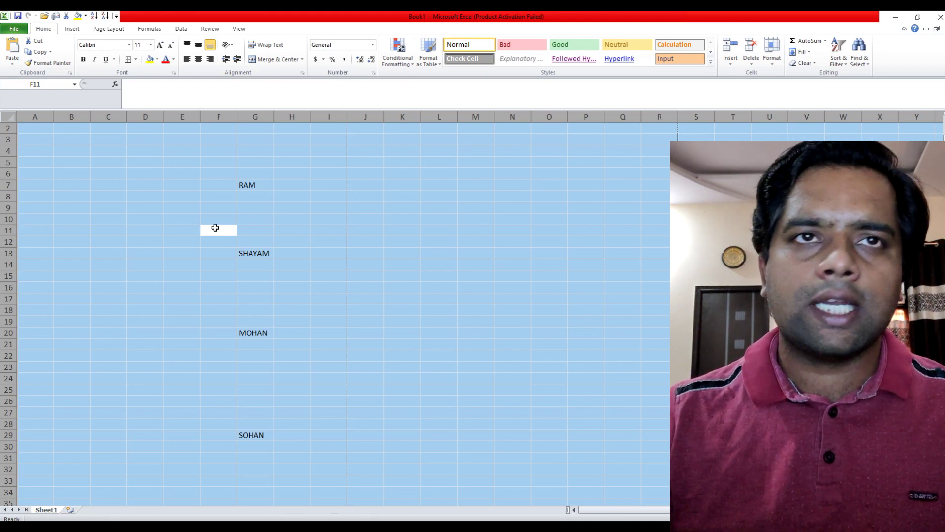
{"action": "left_click", "coordinate": [206, 251]}
Make the name in cell G7 bold.
{"action": "double_click", "coordinate": [249, 185]}
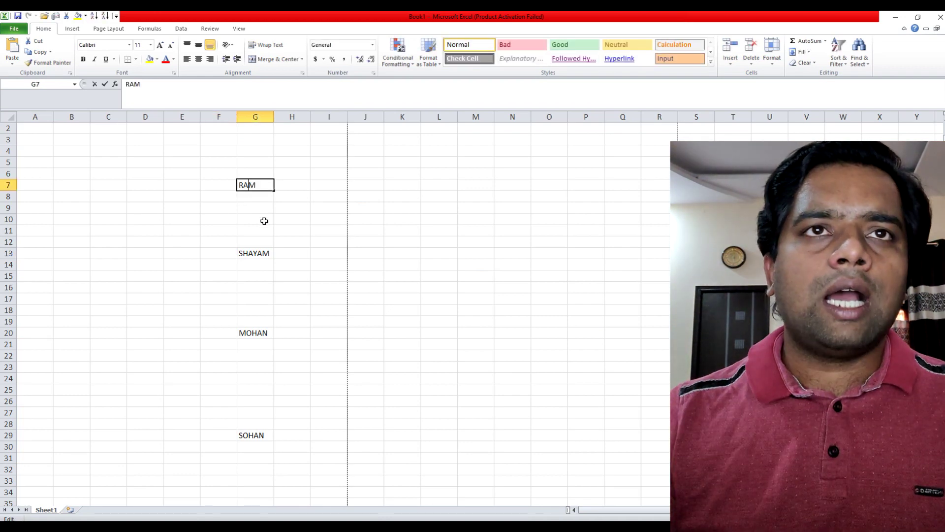
{"action": "key", "text": "Return"}
{"action": "left_click", "coordinate": [261, 186]}
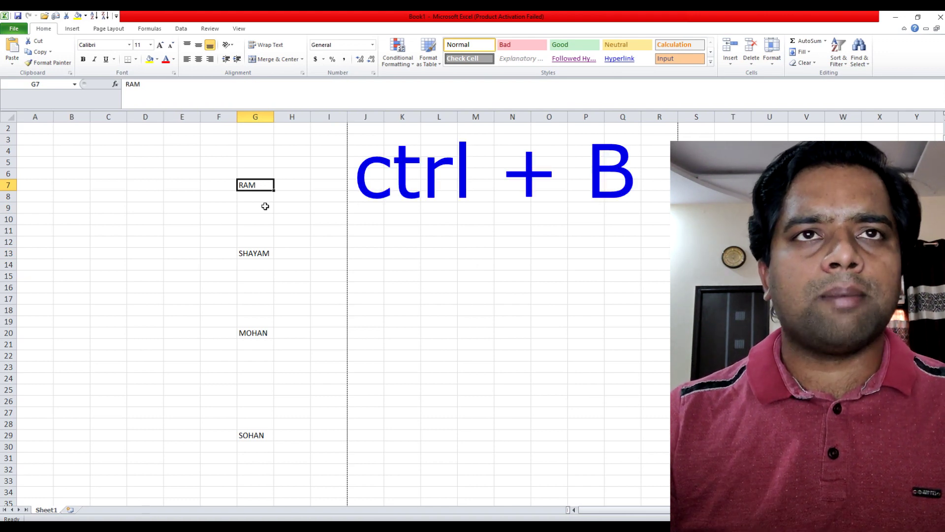
{"action": "key", "text": "ctrl+b"}
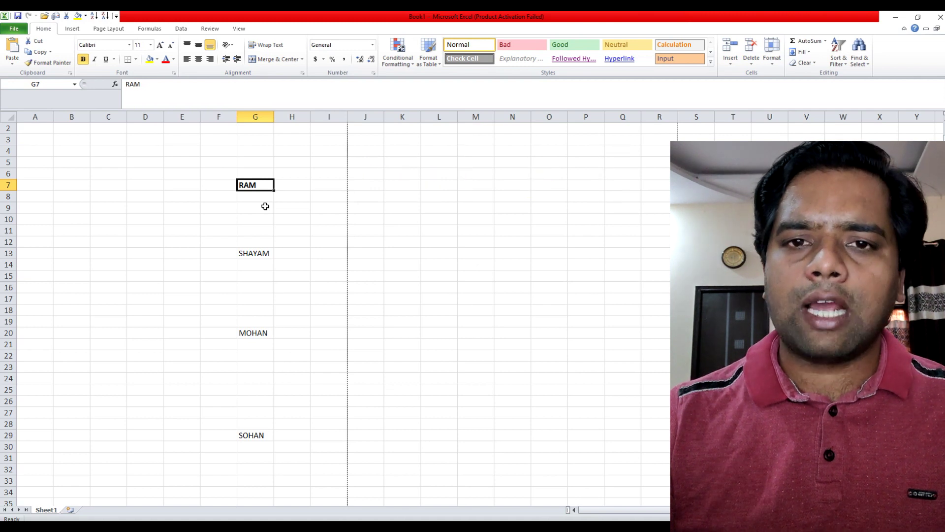
Copy the name in cell G13 and paste it into cell M13.
{"action": "left_click", "coordinate": [252, 253]}
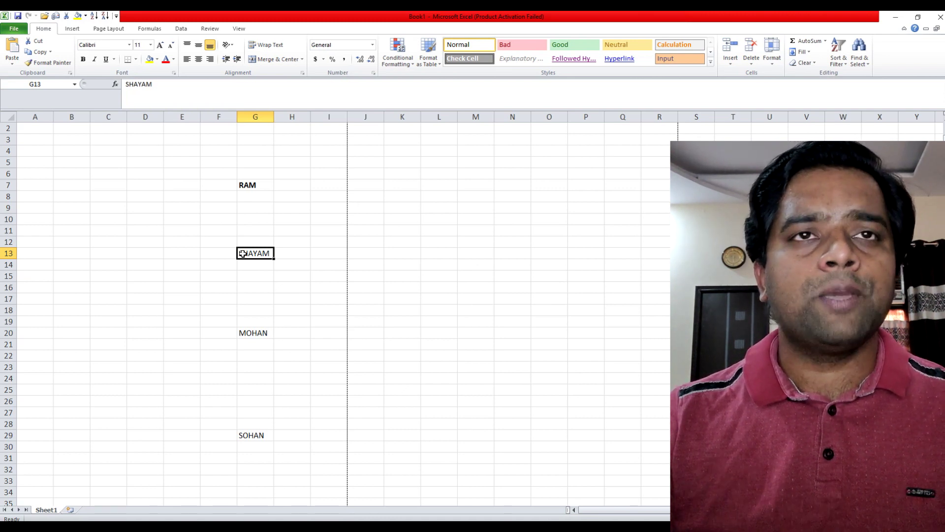
{"action": "key", "text": "ctrl+c"}
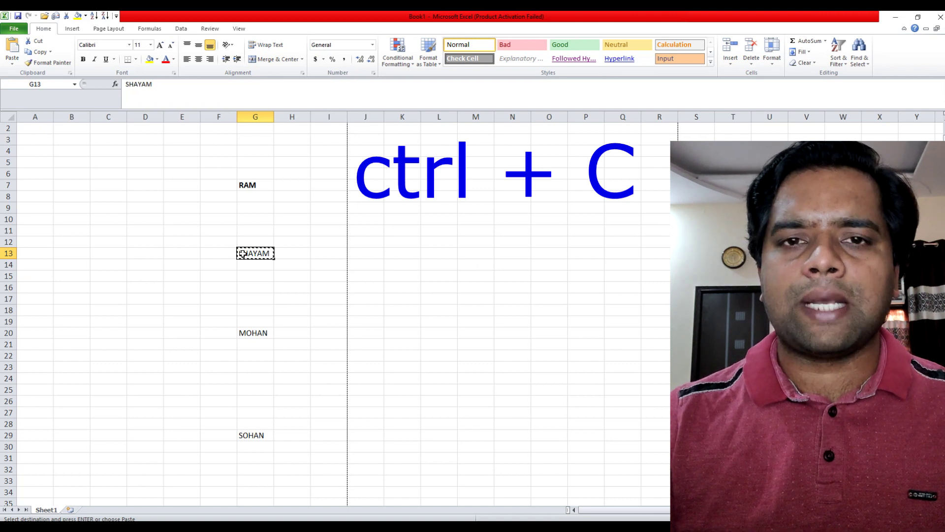
{"action": "left_click", "coordinate": [484, 254]}
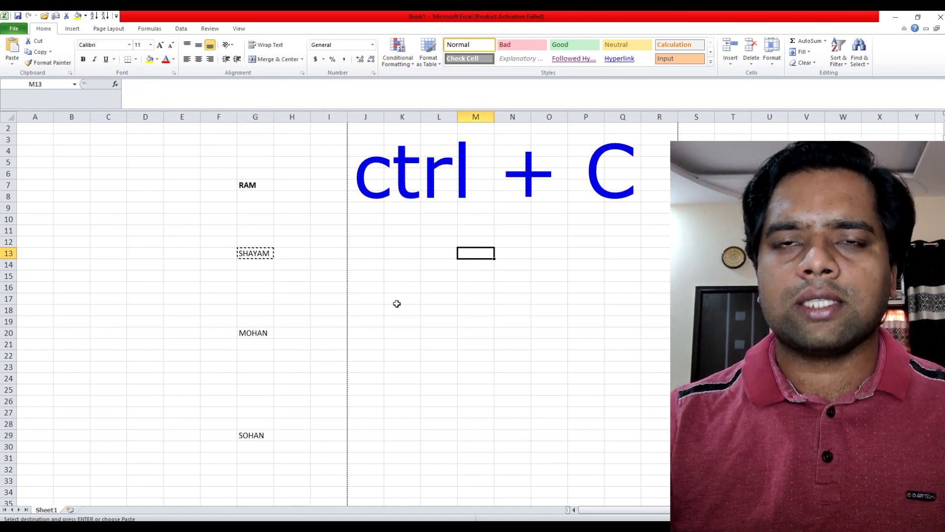
{"action": "key", "text": "ctrl+v"}
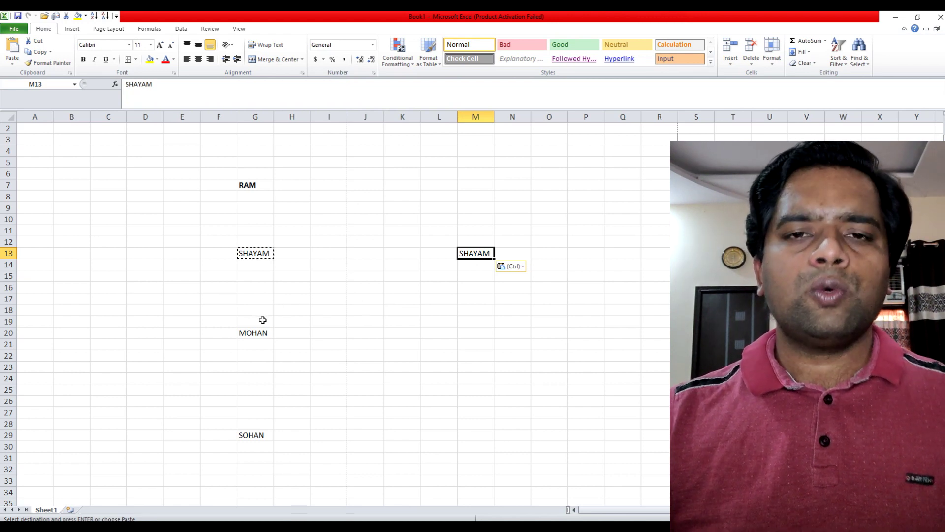
Fill the name in M13 down through cell M19.
{"action": "left_click", "coordinate": [460, 275]}
{"action": "left_click_drag", "start_coordinate": [469, 252], "coordinate": [464, 320]}
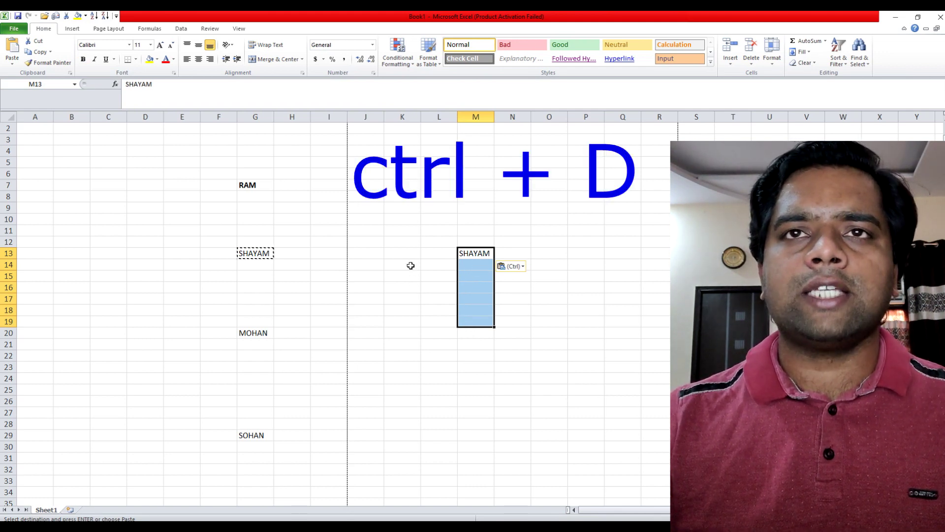
{"action": "key", "text": "ctrl+d"}
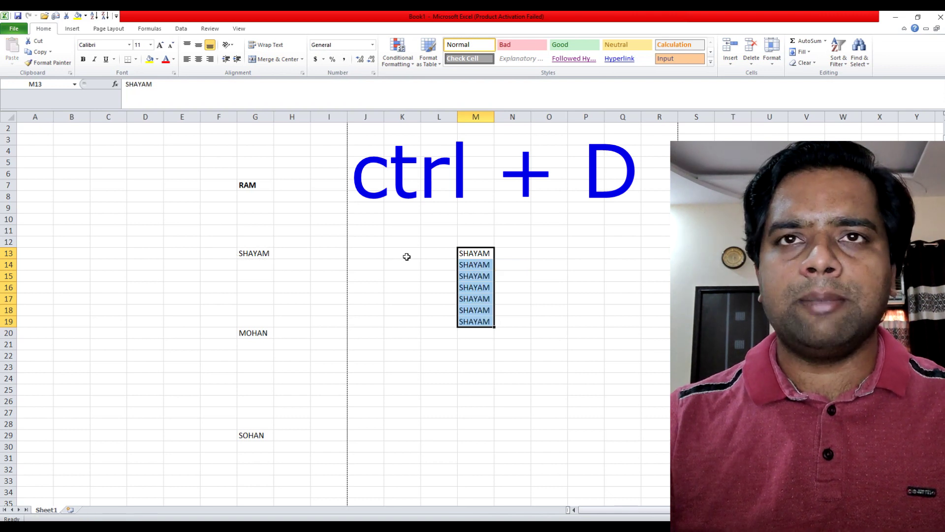
{"action": "double_click", "coordinate": [474, 253]}
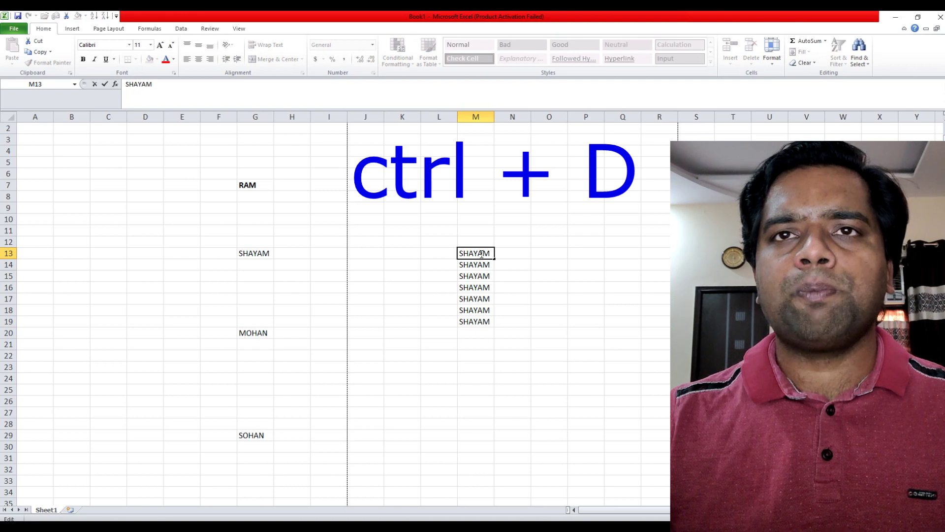
{"action": "left_click", "coordinate": [437, 264]}
{"action": "left_click_drag", "start_coordinate": [473, 253], "coordinate": [458, 324]}
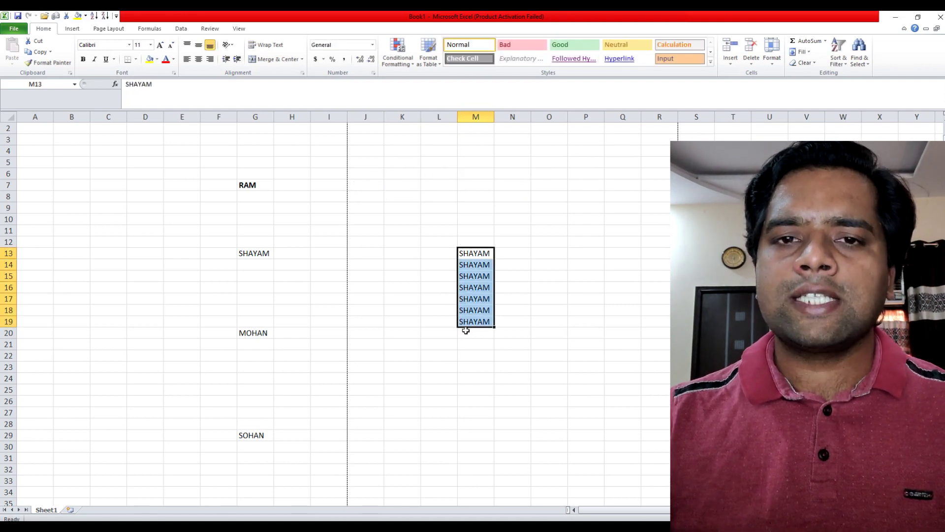
{"action": "left_click", "coordinate": [379, 300]}
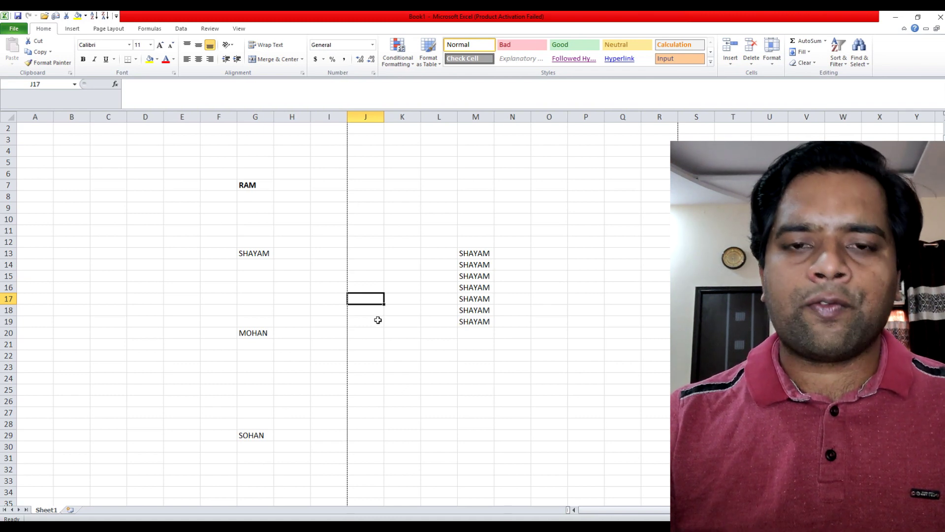
Search the sheet for the name entered in cell G7.
{"action": "key", "text": "ctrl+f"}
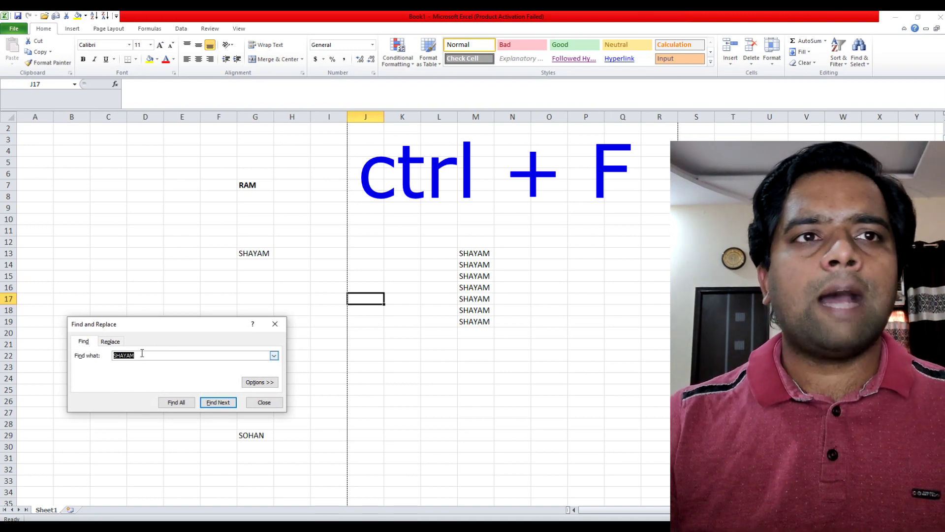
{"action": "type", "text": "RAM"}
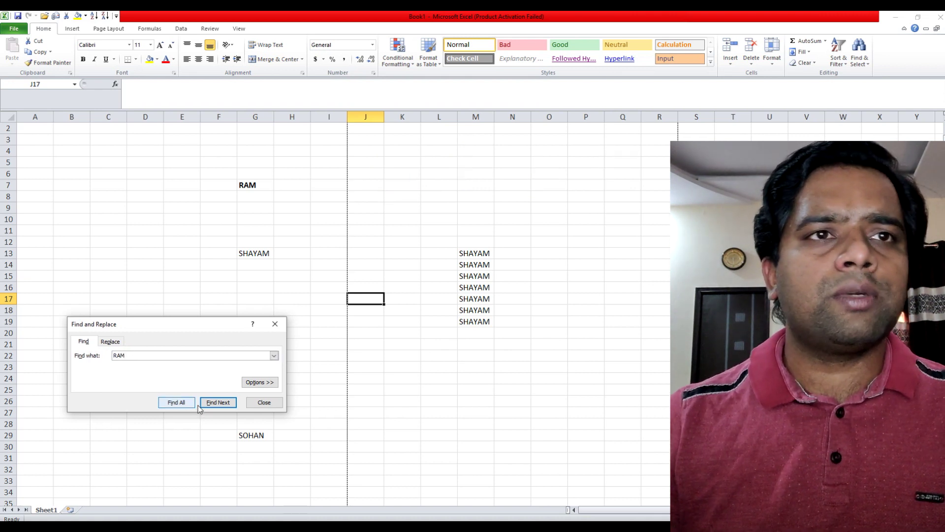
{"action": "left_click", "coordinate": [220, 404]}
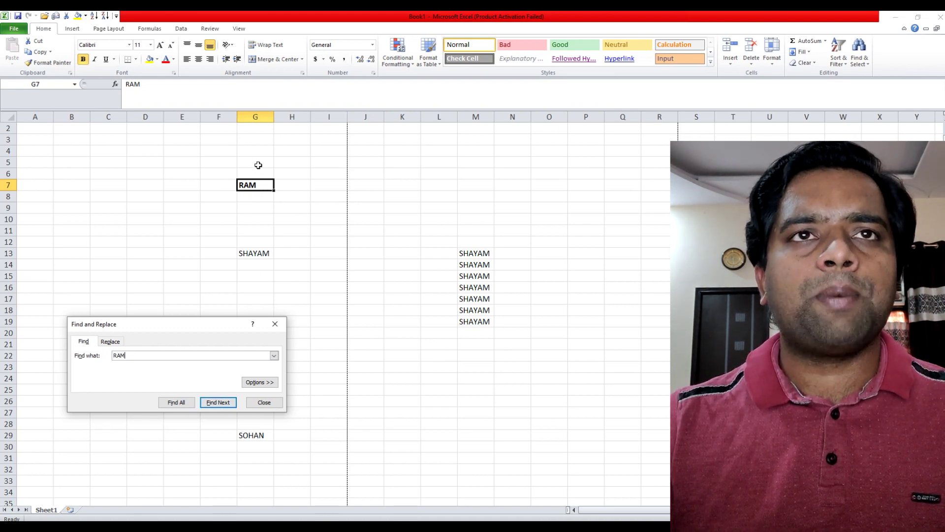
{"action": "left_click_drag", "start_coordinate": [219, 207], "coordinate": [285, 226]}
{"action": "left_click", "coordinate": [262, 188]}
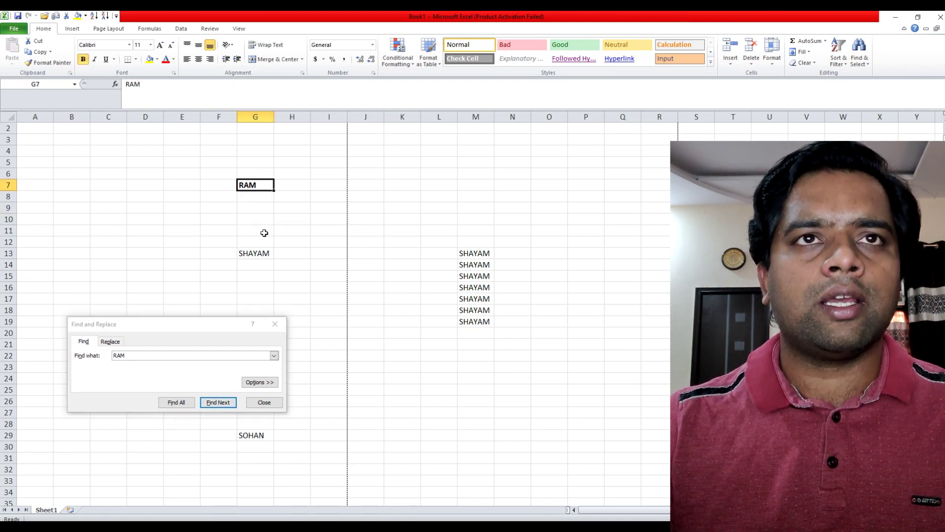
Search the sheet for the name entered in cell G29 and close the search.
{"action": "left_click", "coordinate": [176, 354]}
{"action": "type", "text": "SOHAN"}
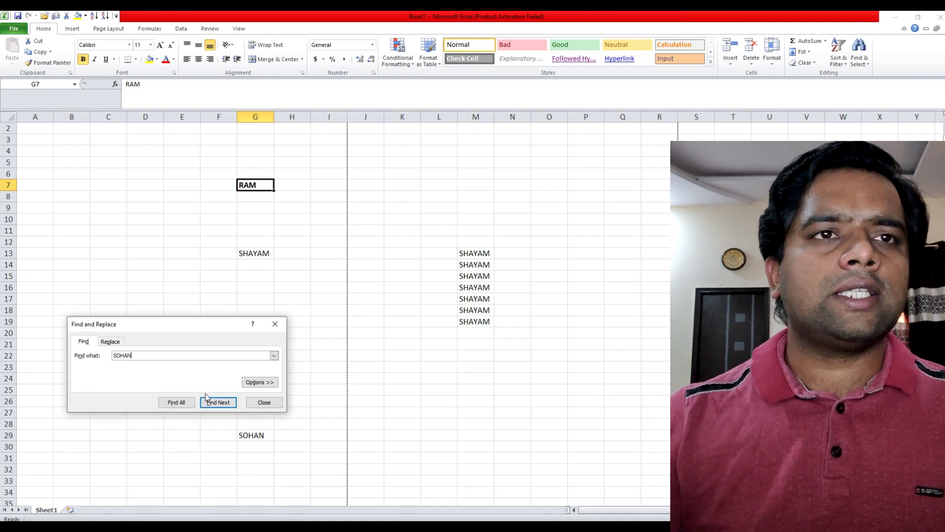
{"action": "left_click", "coordinate": [215, 405]}
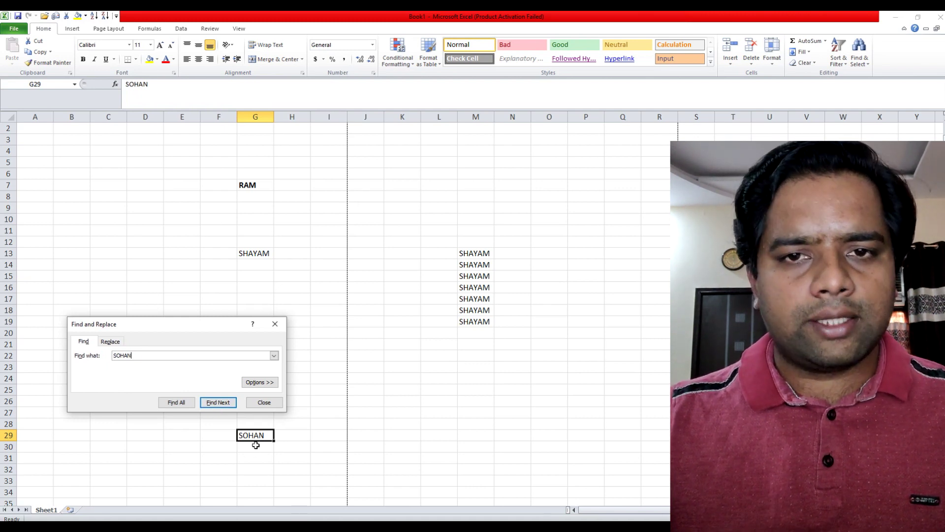
{"action": "left_click", "coordinate": [275, 324]}
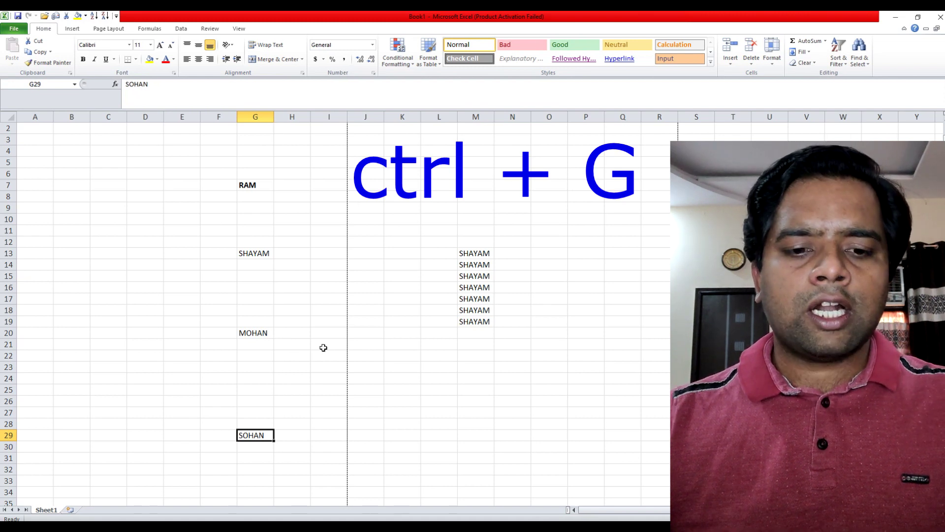
View the Go To Special selection options and leave them without applying any.
{"action": "key", "text": "ctrl+g"}
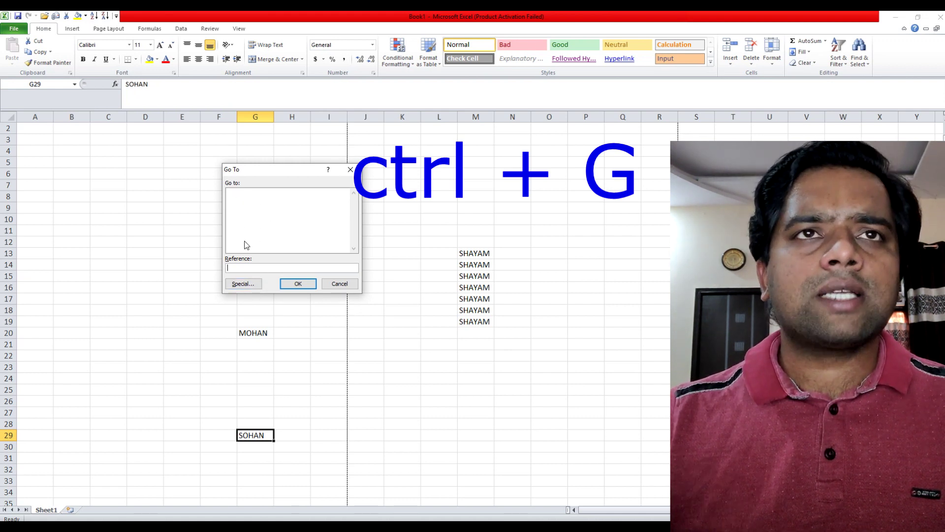
{"action": "left_click", "coordinate": [242, 284]}
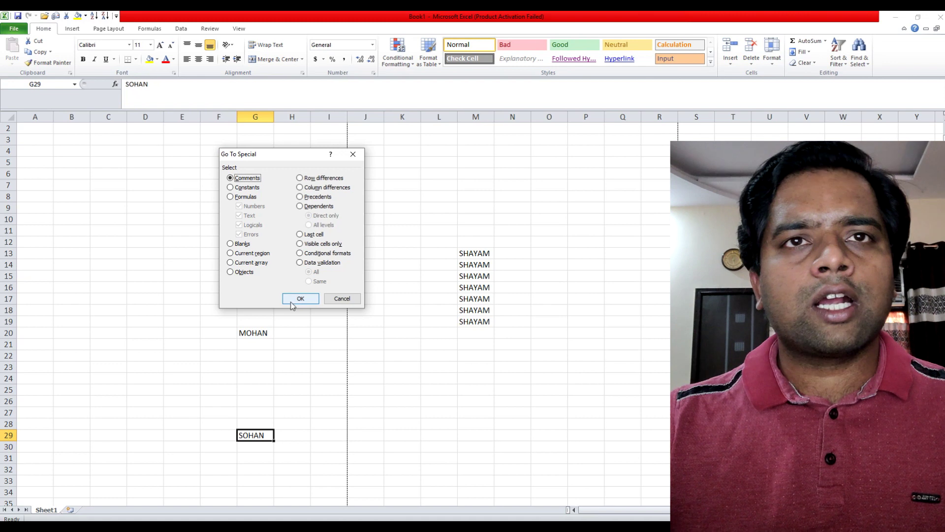
{"action": "left_click", "coordinate": [334, 300]}
{"action": "left_click", "coordinate": [311, 356]}
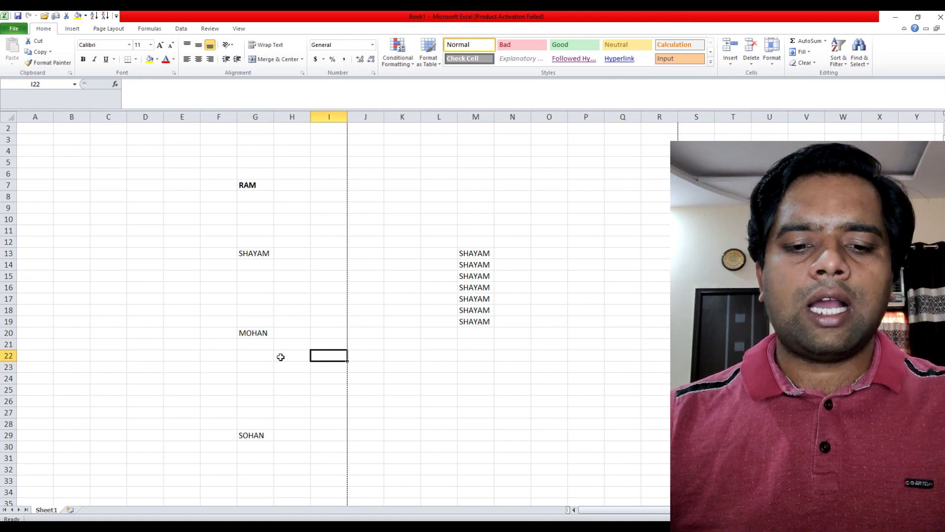
Replace all occurrences of the name in cell G29 with a different first name and close Find and Replace.
{"action": "key", "text": "ctrl+h"}
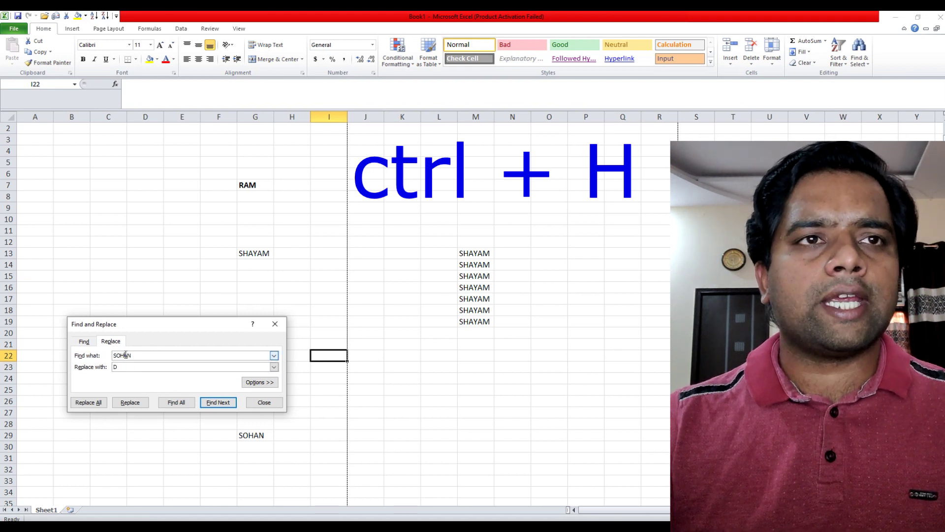
{"action": "double_click", "coordinate": [125, 355]}
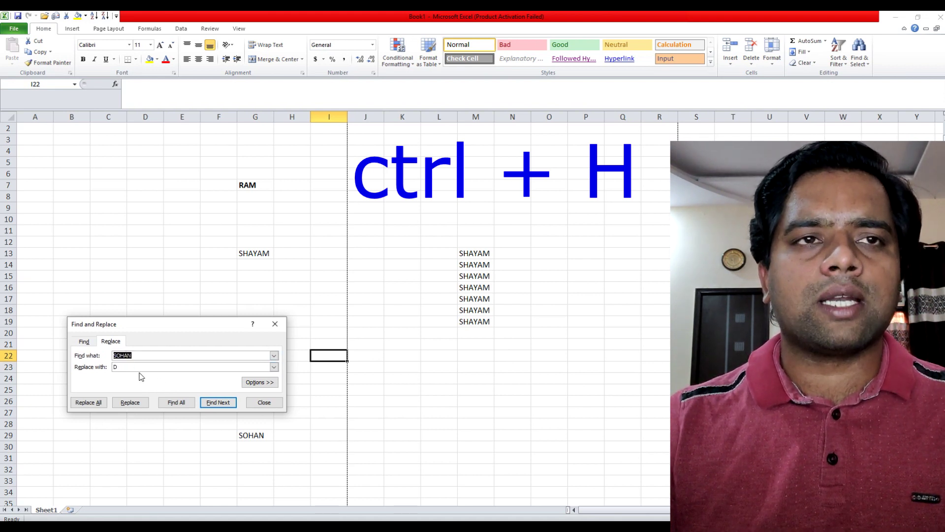
{"action": "left_click", "coordinate": [123, 366]}
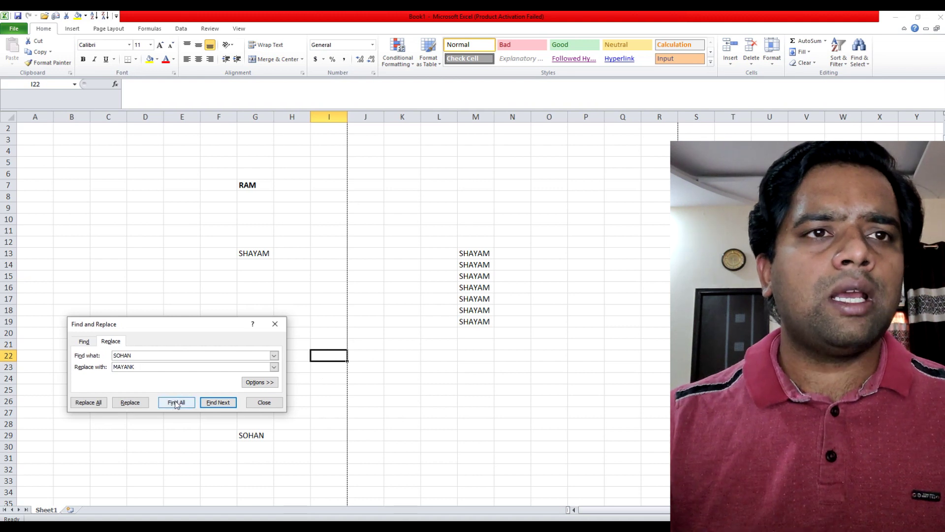
{"action": "left_click", "coordinate": [89, 403]}
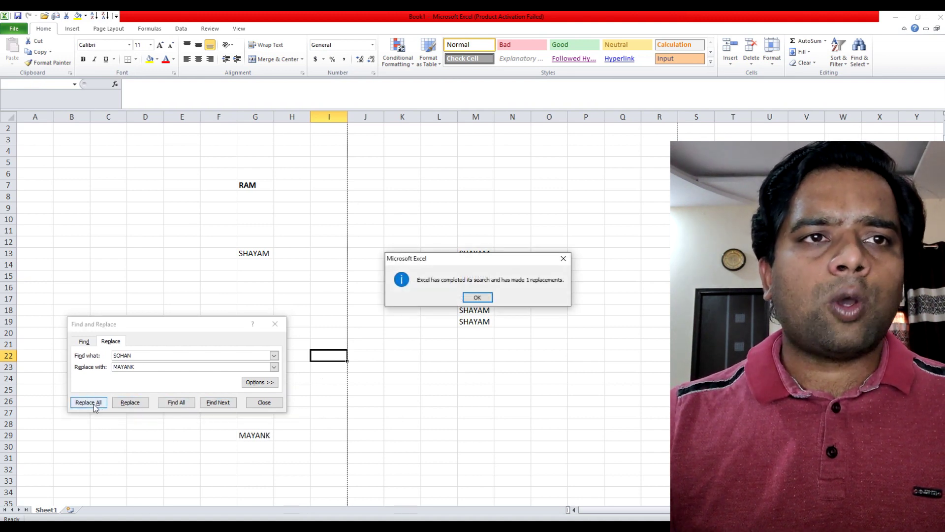
{"action": "left_click", "coordinate": [476, 298]}
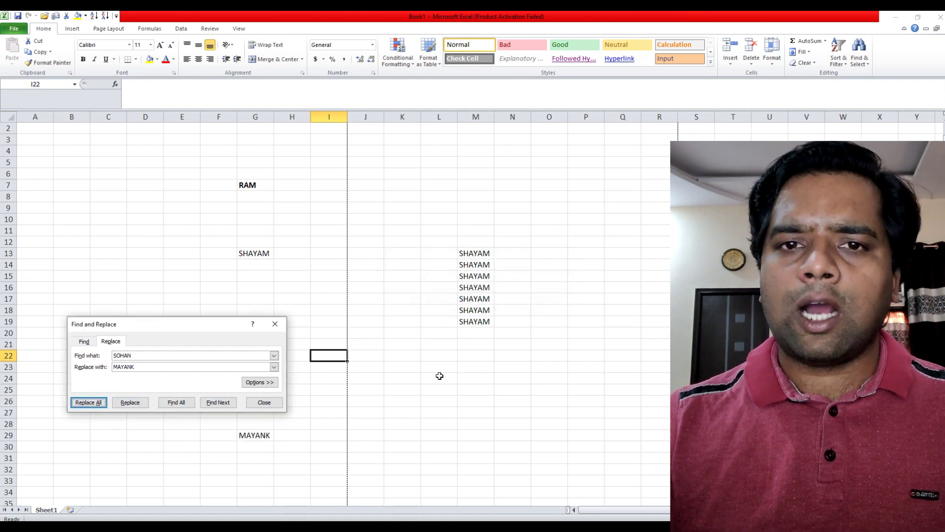
{"action": "left_click", "coordinate": [261, 405]}
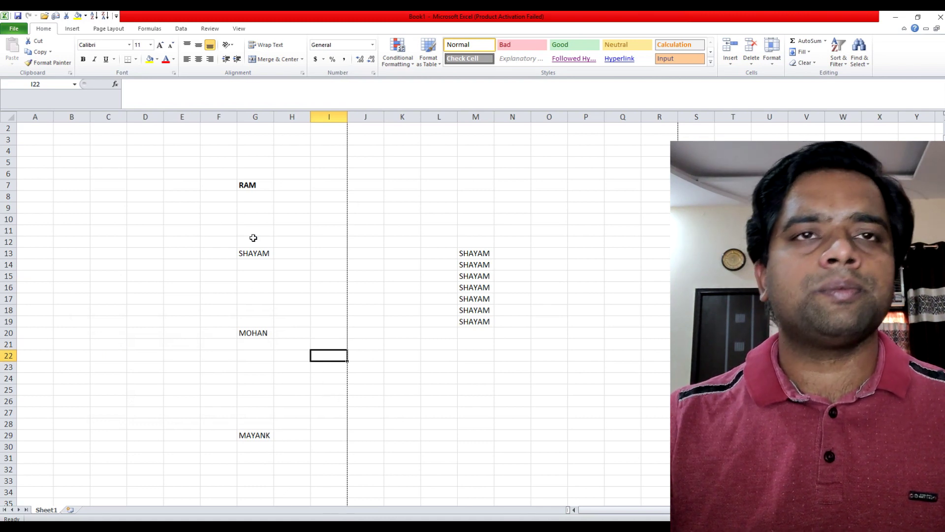
Italicize the bold name in cell G7 and deselect it.
{"action": "left_click", "coordinate": [251, 186]}
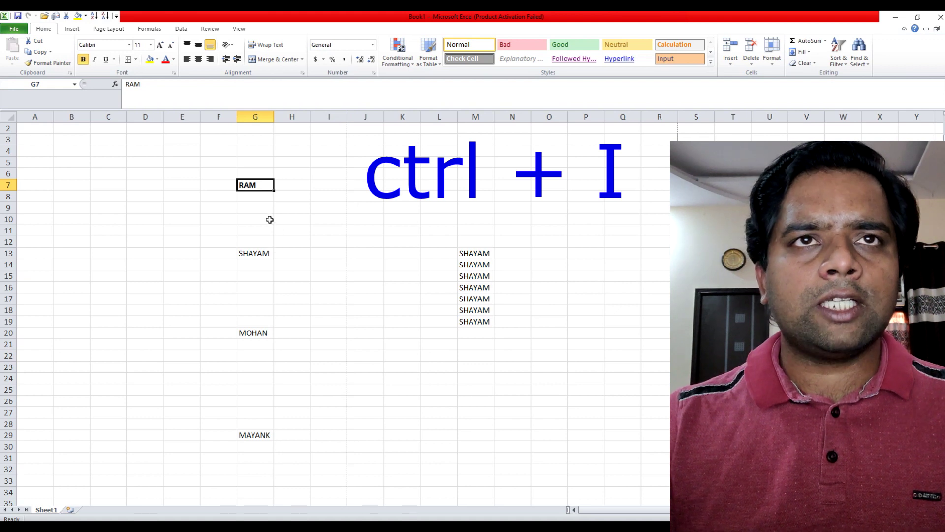
{"action": "key", "text": "ctrl+i"}
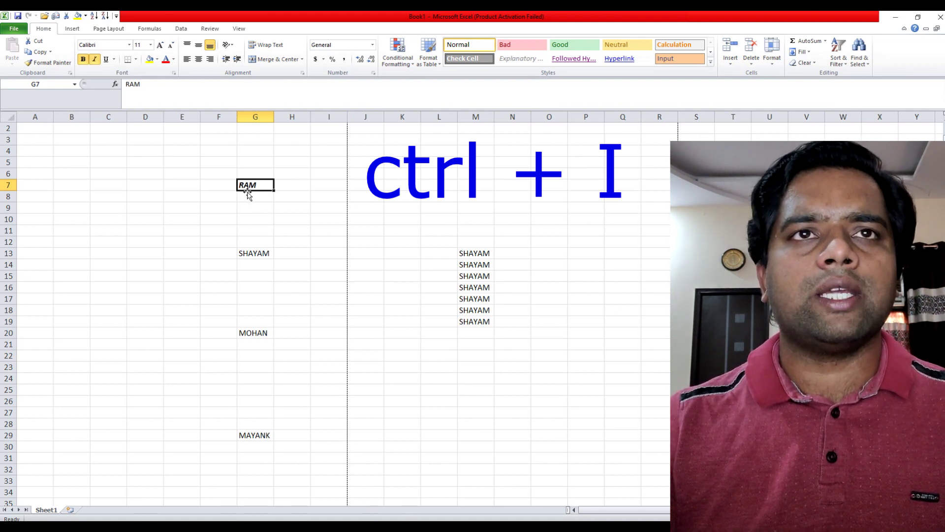
{"action": "left_click", "coordinate": [255, 220]}
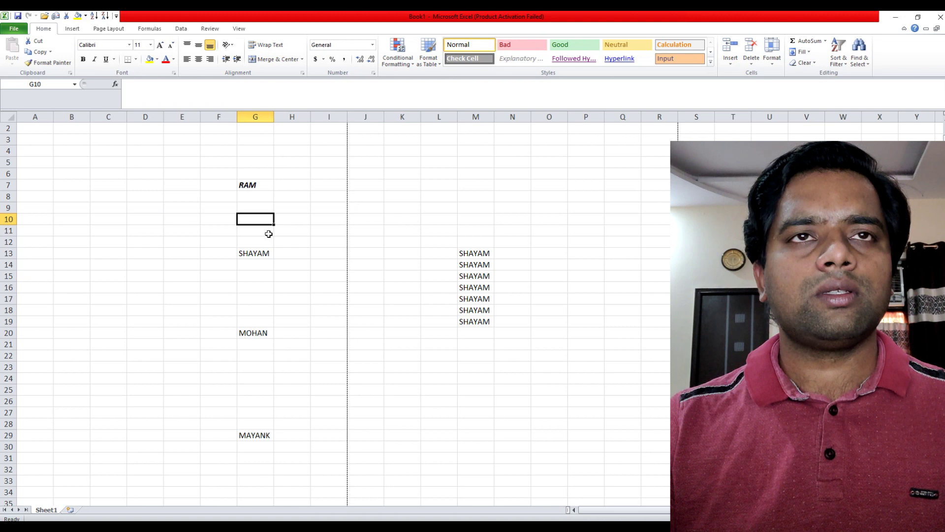
{"action": "left_click", "coordinate": [291, 301]}
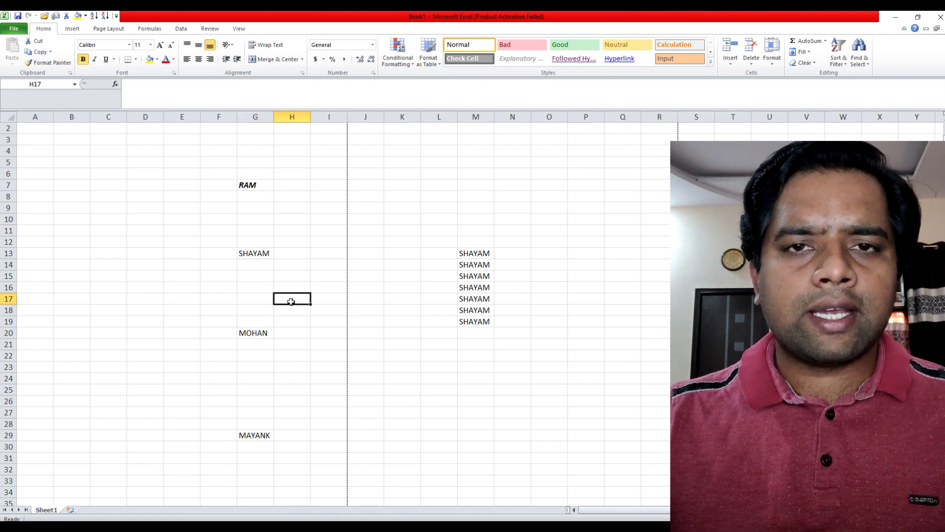
{"action": "left_click", "coordinate": [269, 286]}
{"action": "left_click", "coordinate": [262, 256]}
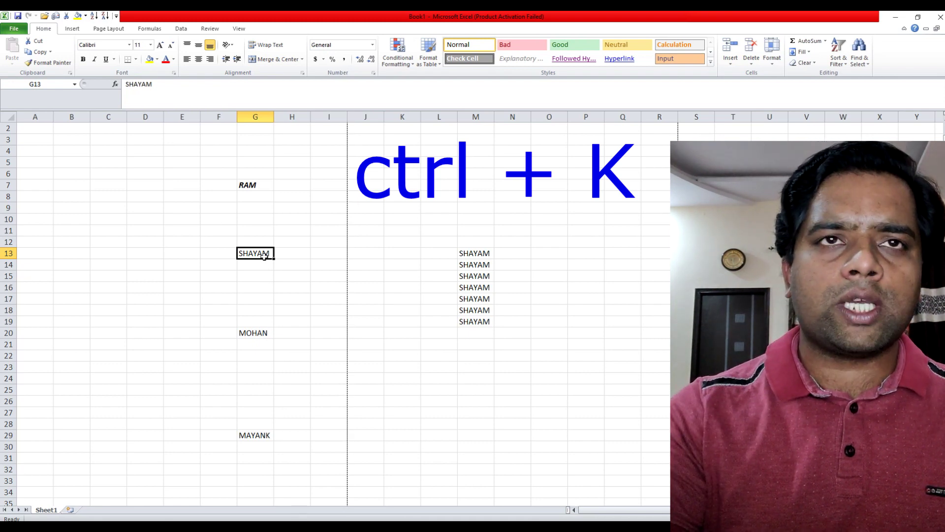
{"action": "key", "text": "ctrl+k"}
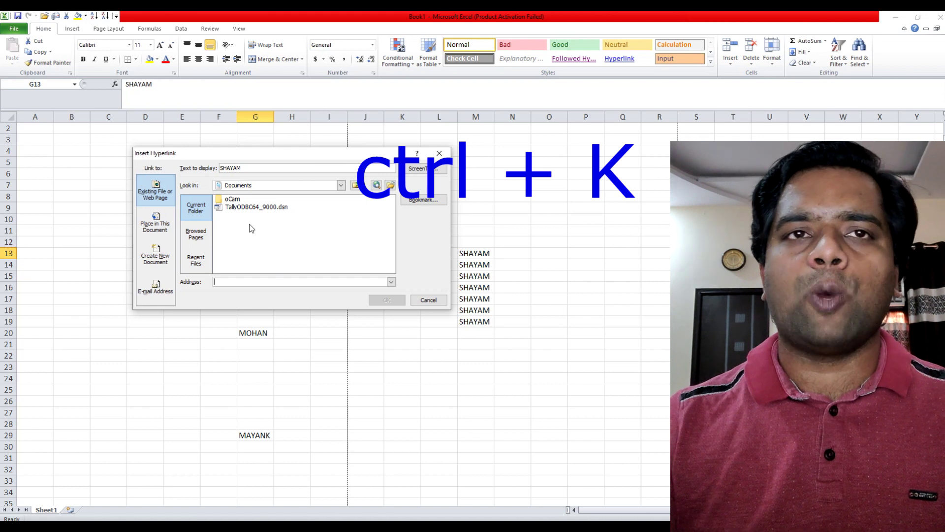
{"action": "left_click", "coordinate": [243, 282]}
{"action": "type", "text": "w"}
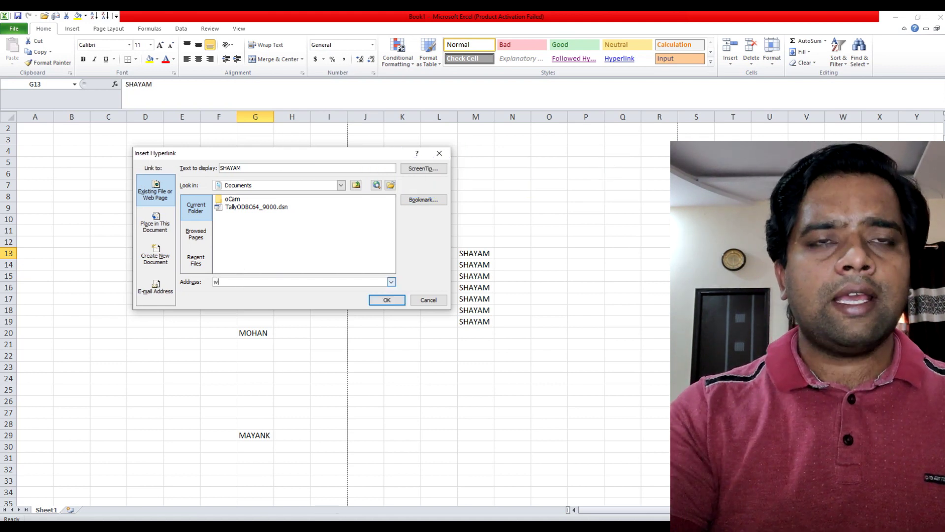
{"action": "type", "text": "ww.allabouttaxes.in"}
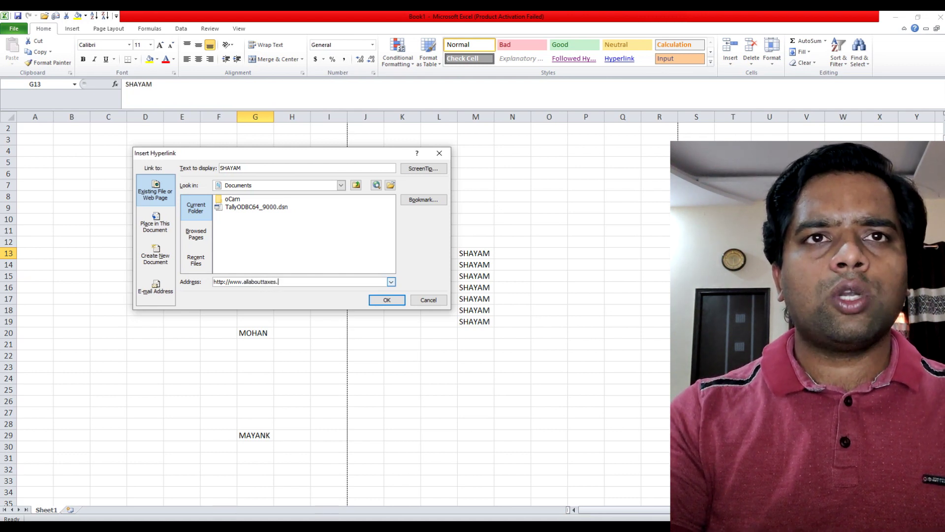
{"action": "left_click", "coordinate": [387, 300]}
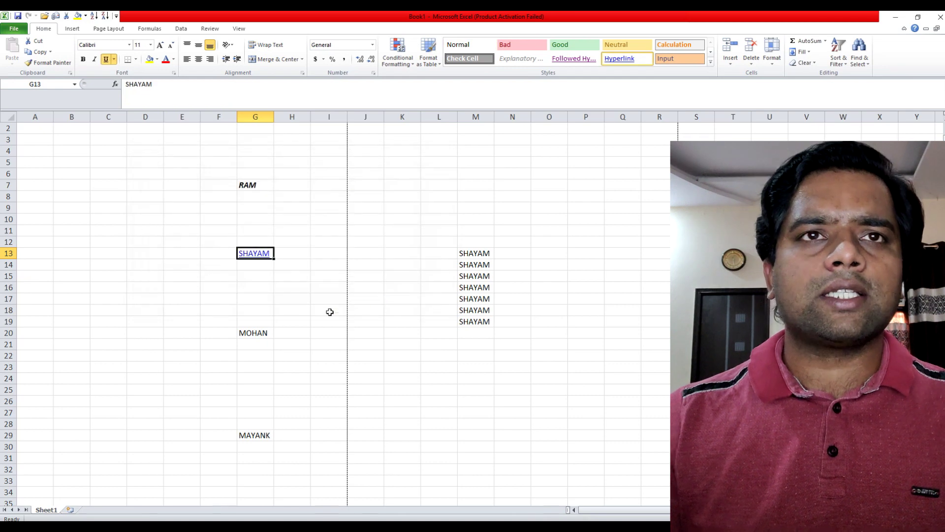
Follow the hyperlink in cell G13 to view the website, close the browser and return to the sheet.
{"action": "left_click", "coordinate": [246, 258]}
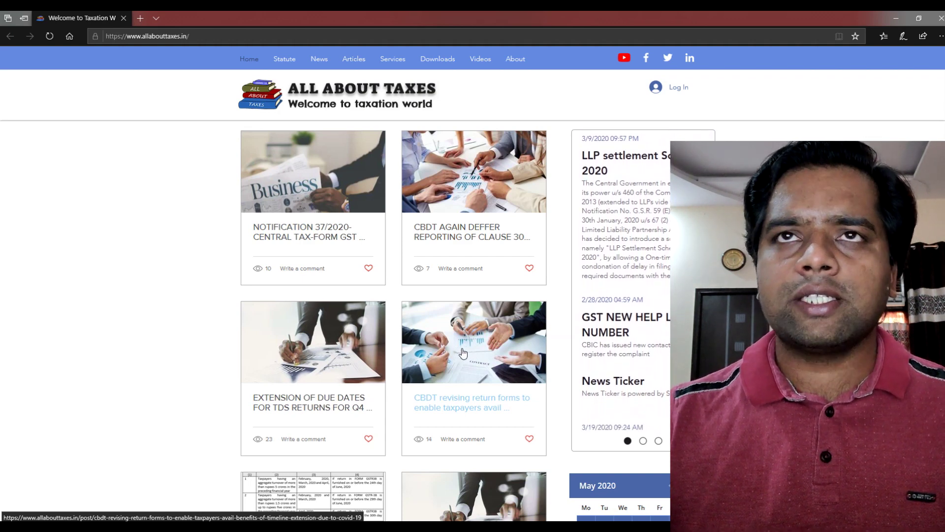
{"action": "left_click", "coordinate": [941, 22]}
{"action": "left_click", "coordinate": [252, 295]}
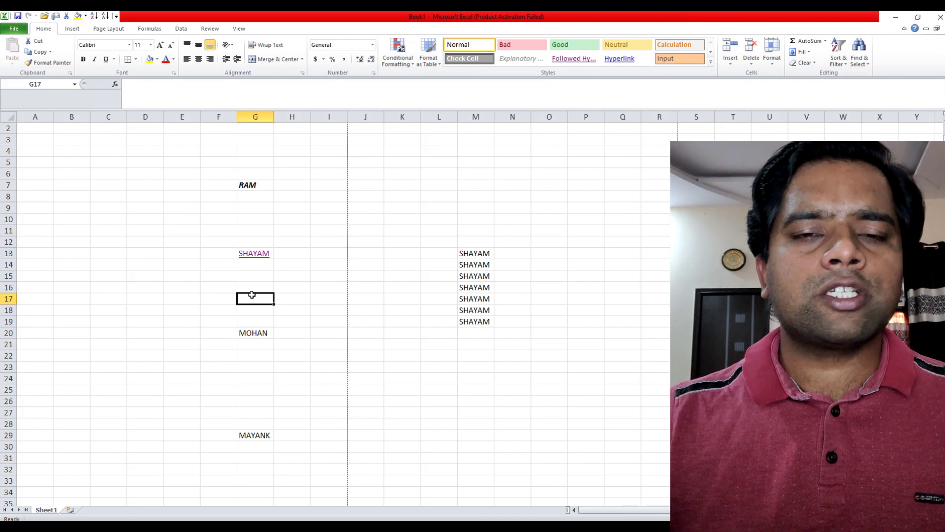
{"action": "left_click", "coordinate": [331, 299]}
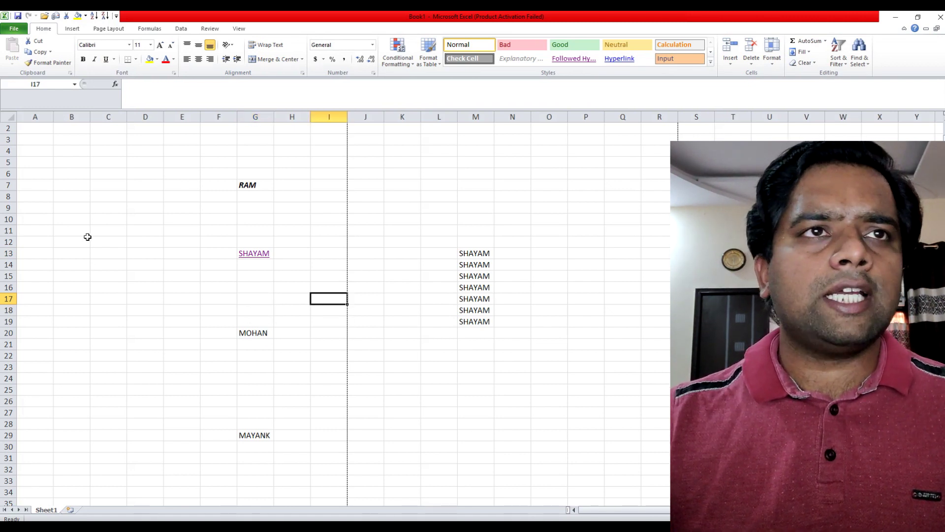
Create a table from the empty range B10:E16 without marking it as having headers, and deselect it.
{"action": "left_click_drag", "start_coordinate": [73, 218], "coordinate": [181, 288]}
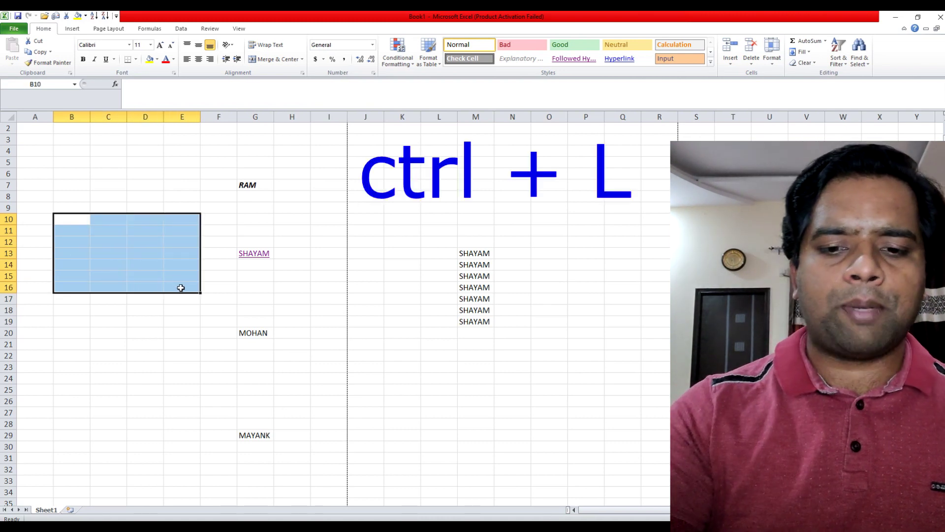
{"action": "key", "text": "ctrl+l"}
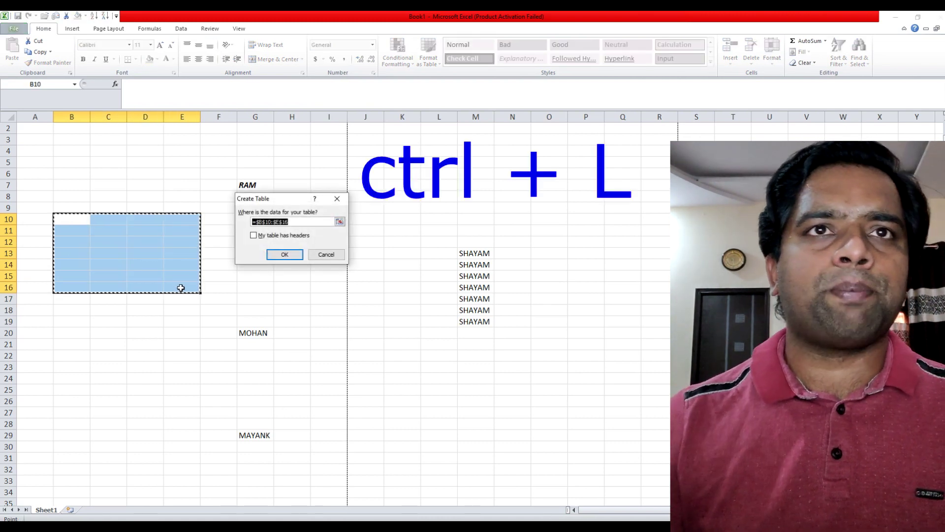
{"action": "left_click", "coordinate": [274, 255]}
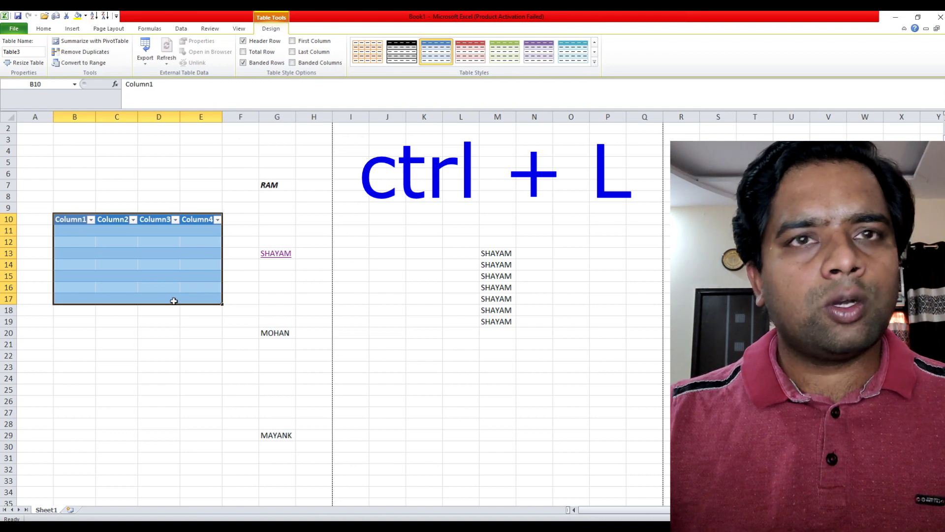
{"action": "left_click", "coordinate": [300, 307]}
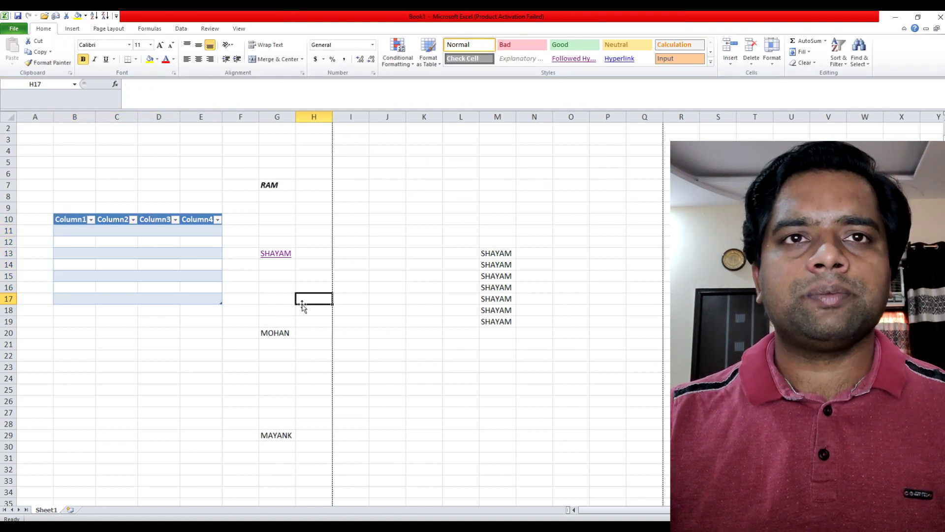
{"action": "left_click", "coordinate": [238, 323]}
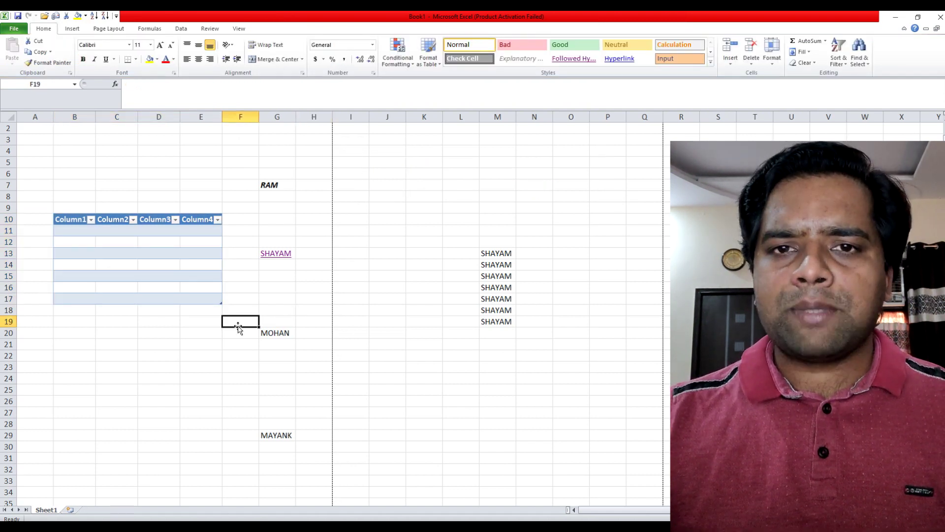
Create a new blank workbook, close it and return to the Book1 sheet.
{"action": "left_click", "coordinate": [168, 351]}
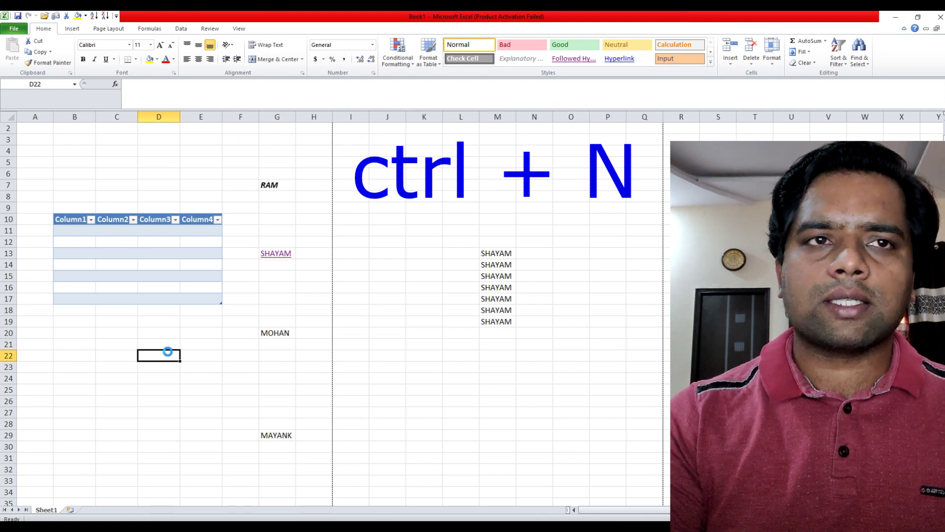
{"action": "key", "text": "ctrl+n"}
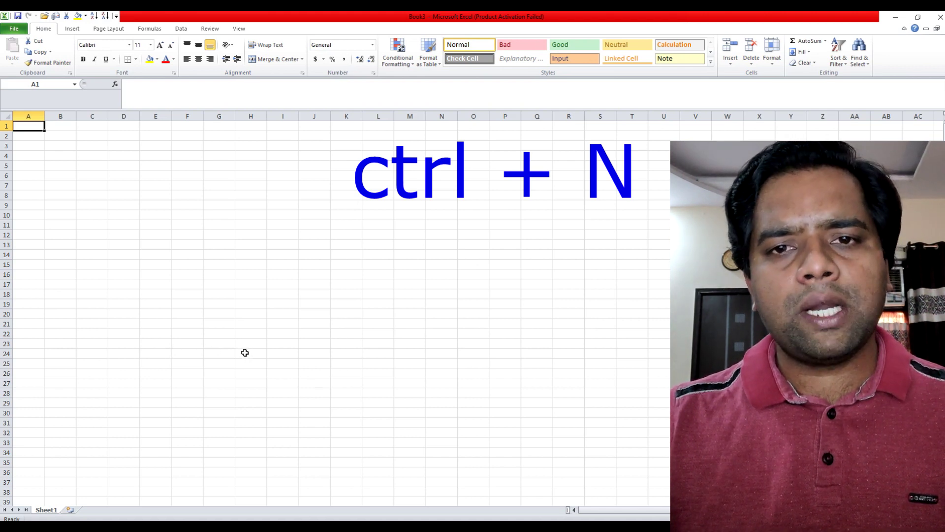
{"action": "left_click", "coordinate": [940, 18]}
{"action": "left_click", "coordinate": [250, 353]}
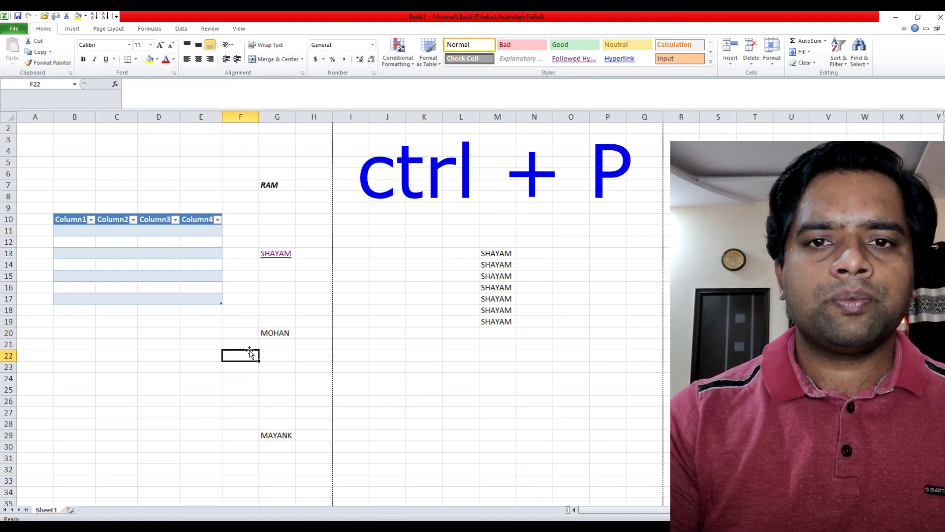
View the print settings and preview, leave without printing and keep Book1 open.
{"action": "key", "text": "ctrl+p"}
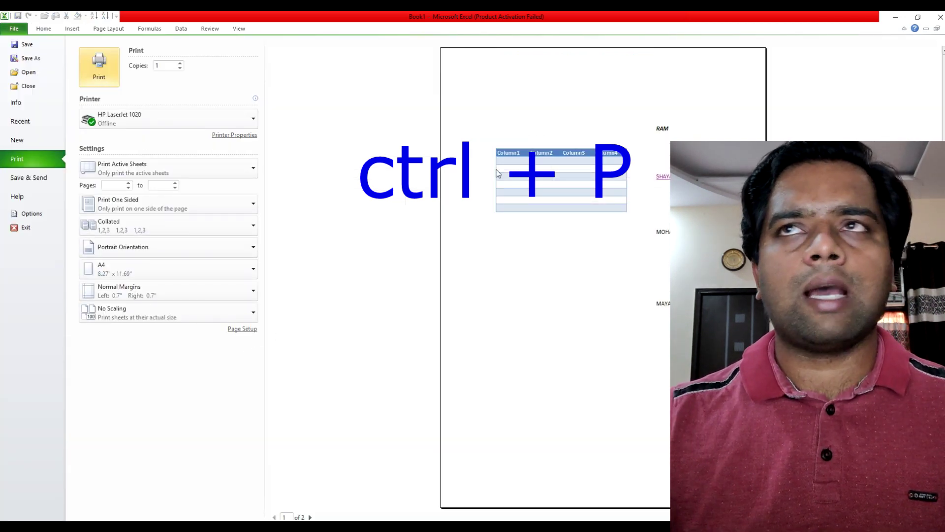
{"action": "left_click", "coordinate": [940, 17]}
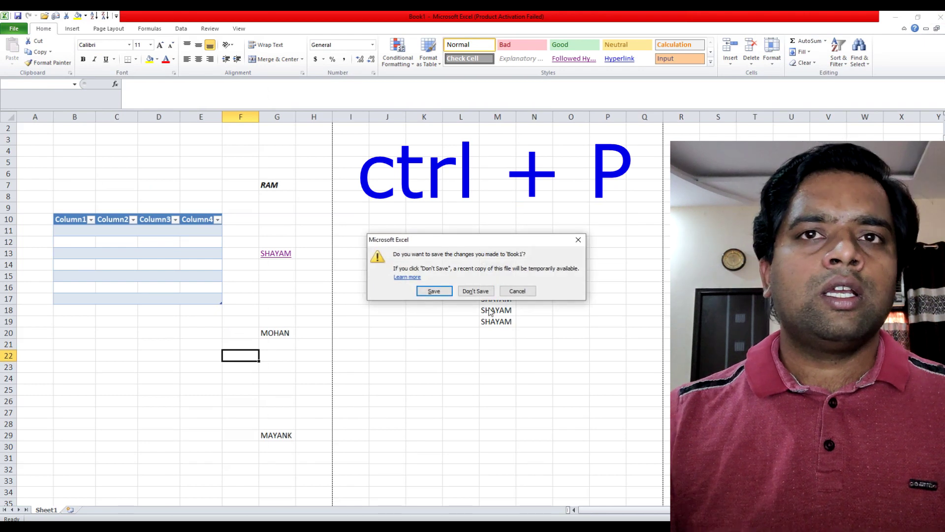
{"action": "left_click", "coordinate": [515, 291]}
{"action": "left_click", "coordinate": [179, 399]}
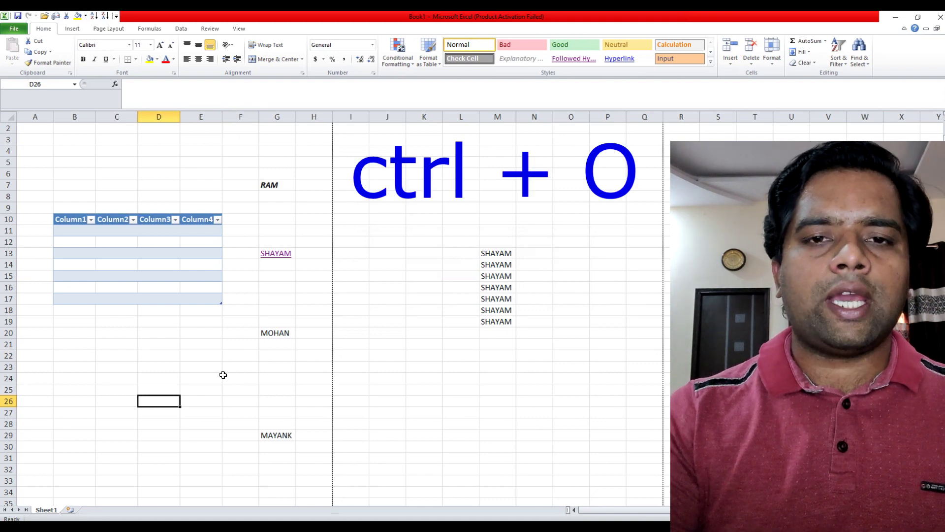
Bring up the dialog for opening a file, view it and close it without opening anything.
{"action": "key", "text": "ctrl+o"}
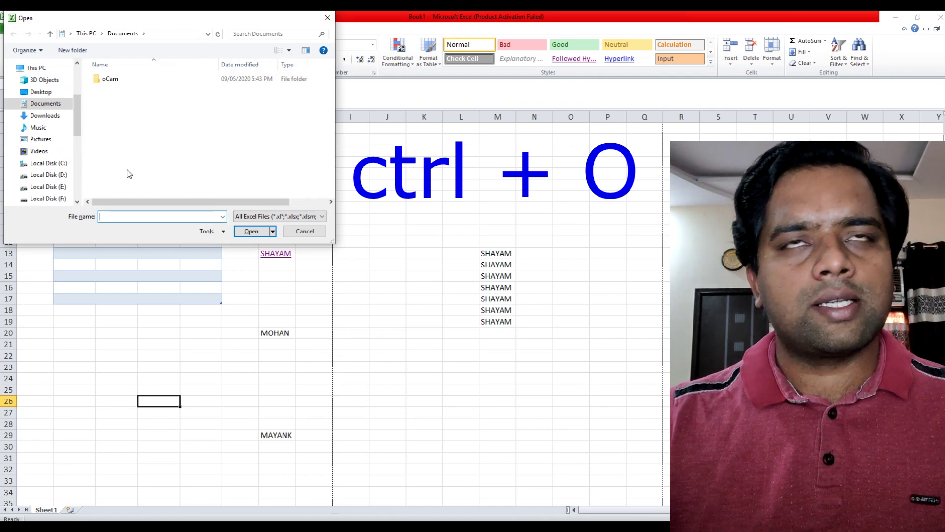
{"action": "left_click", "coordinate": [328, 20]}
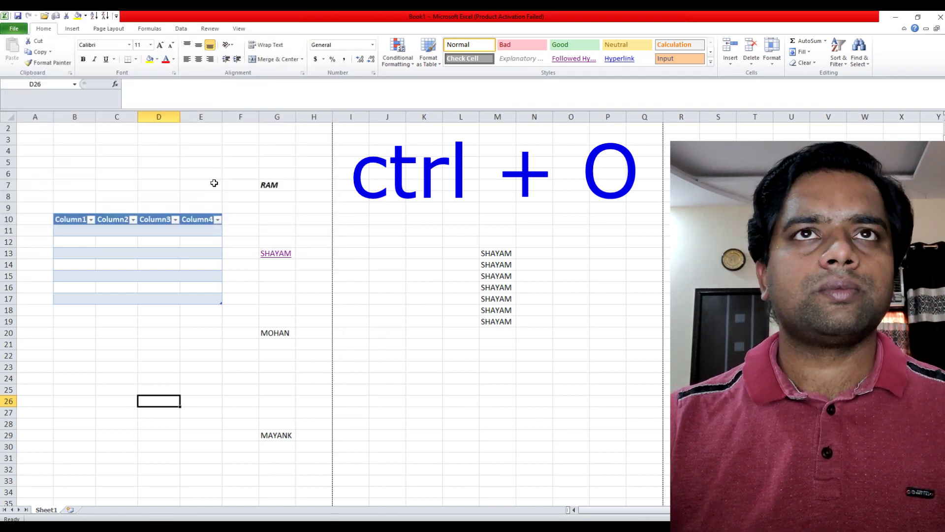
{"action": "left_click", "coordinate": [175, 352]}
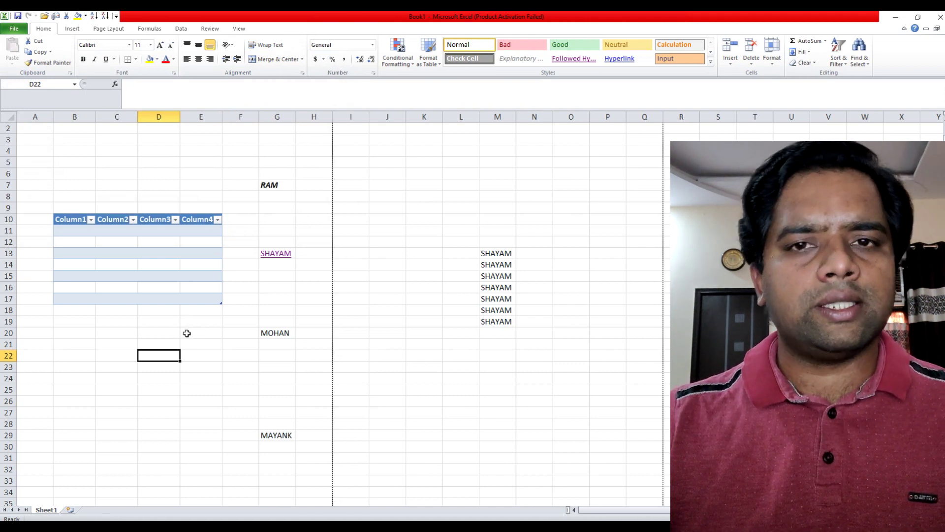
{"action": "left_click", "coordinate": [177, 334]}
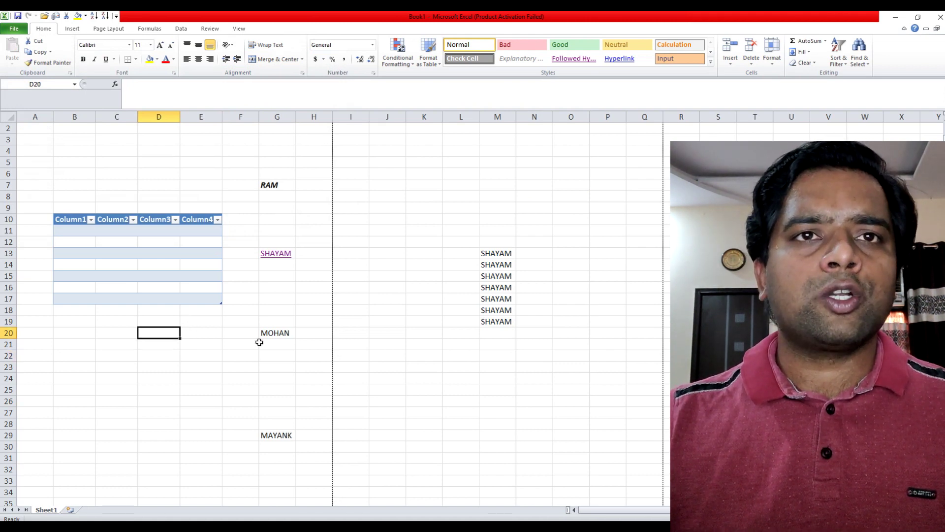
Fill the name in cell G20 to the right across G20:K20 and deselect the range.
{"action": "left_click_drag", "start_coordinate": [490, 252], "coordinate": [490, 322]}
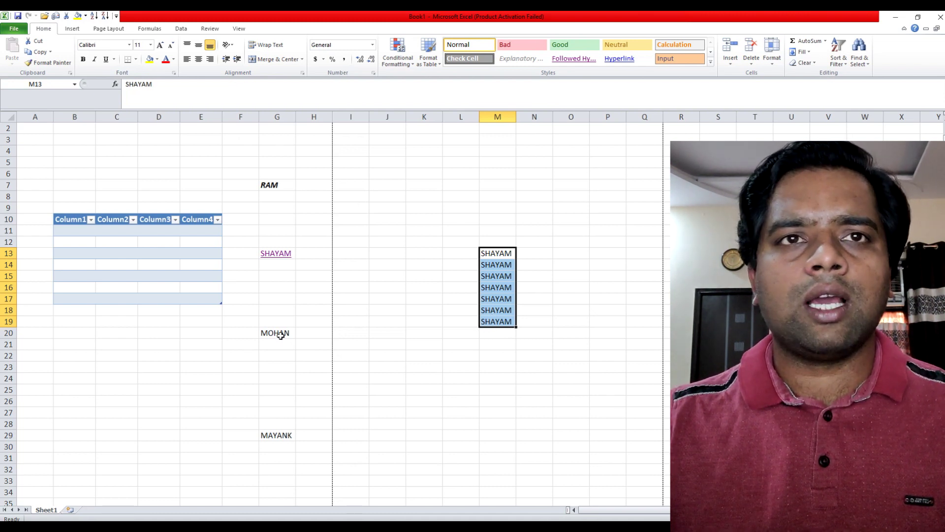
{"action": "left_click_drag", "start_coordinate": [280, 334], "coordinate": [420, 334]}
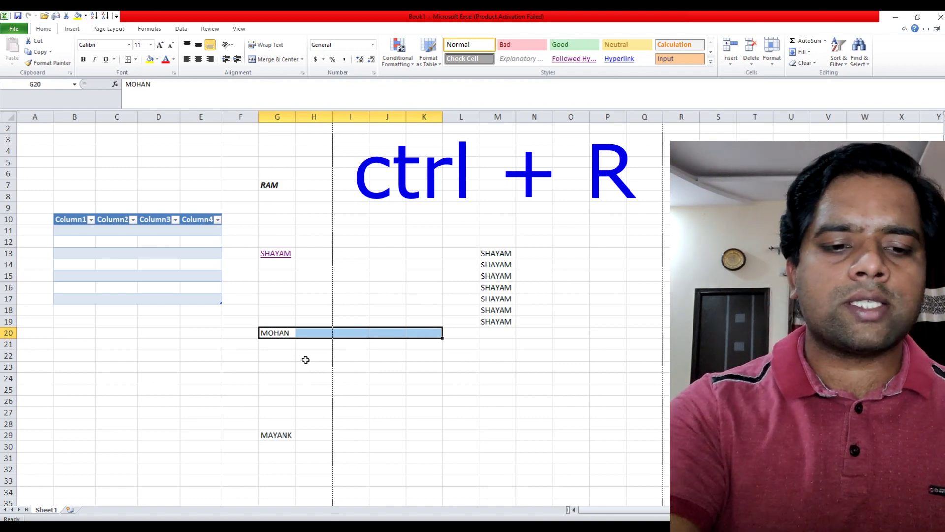
{"action": "key", "text": "ctrl+r"}
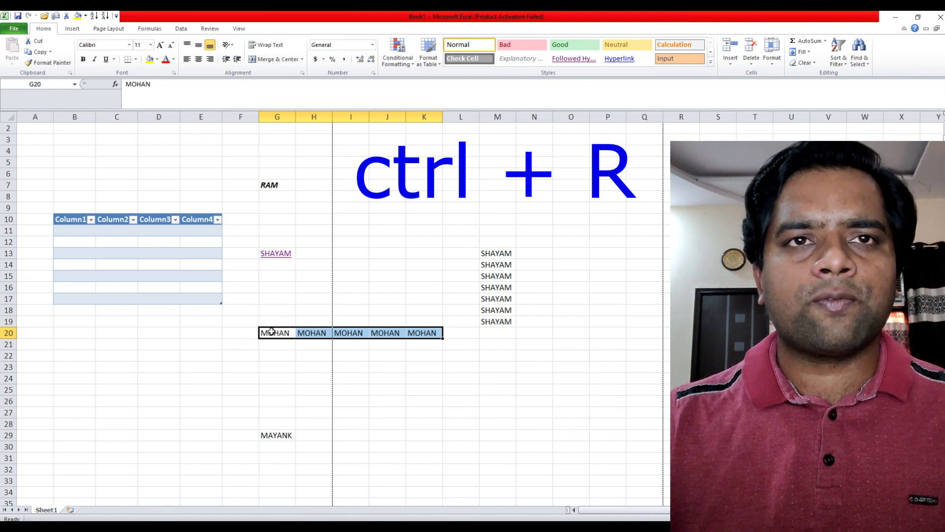
{"action": "left_click", "coordinate": [279, 363]}
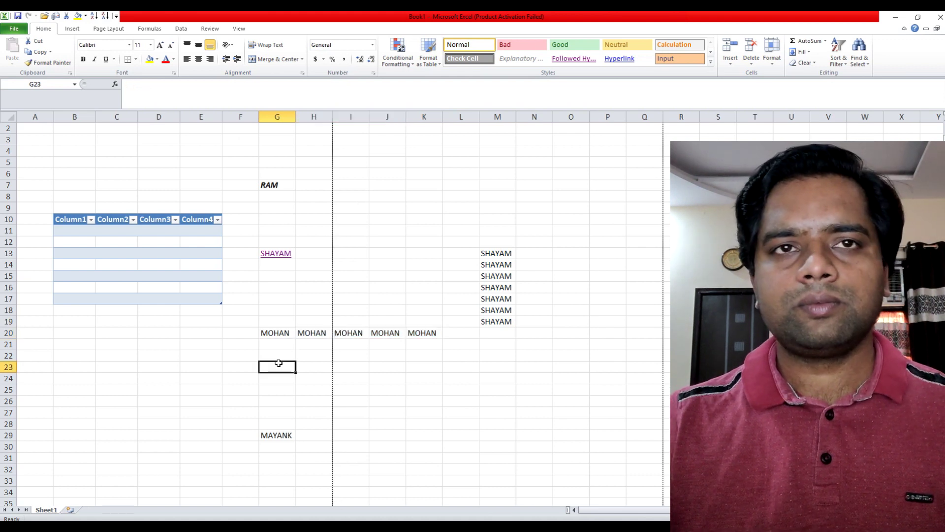
Bring up the Save As dialog for the workbook and cancel it without saving.
{"action": "left_click", "coordinate": [174, 342]}
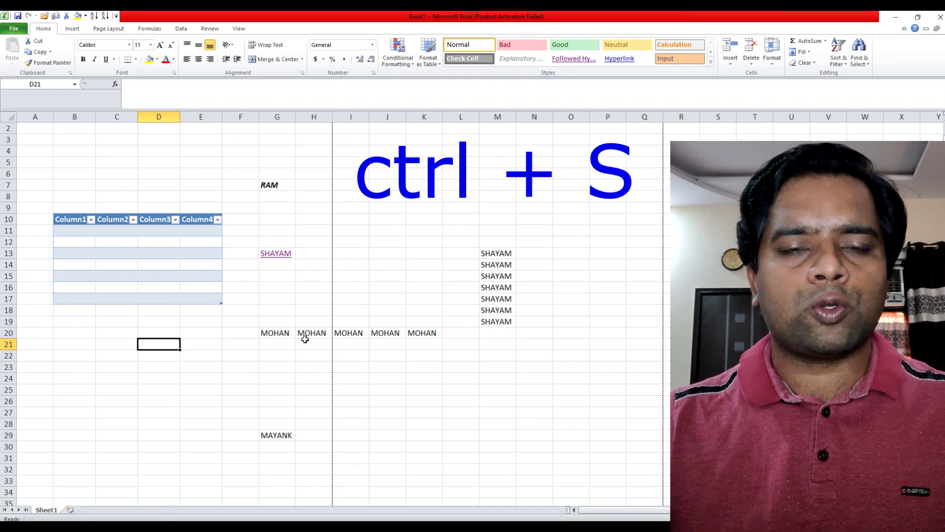
{"action": "key", "text": "ctrl+s"}
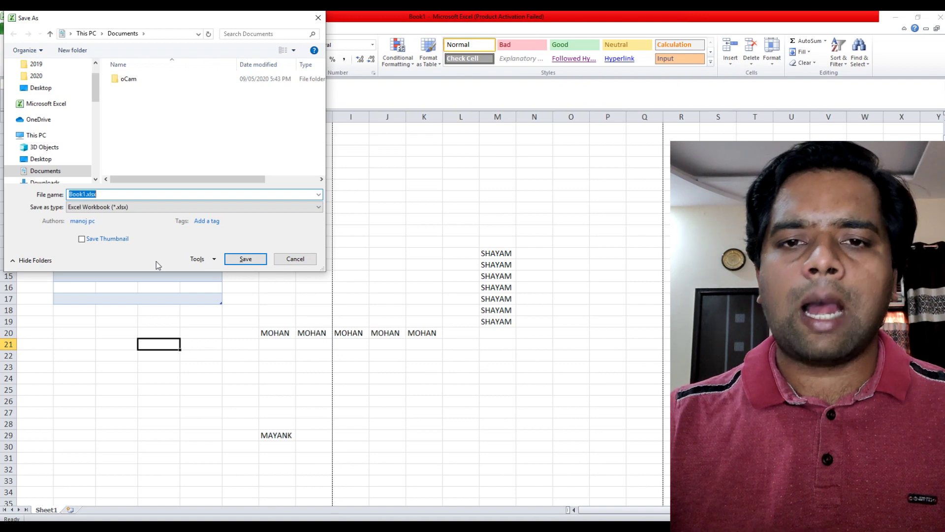
{"action": "left_click", "coordinate": [290, 259]}
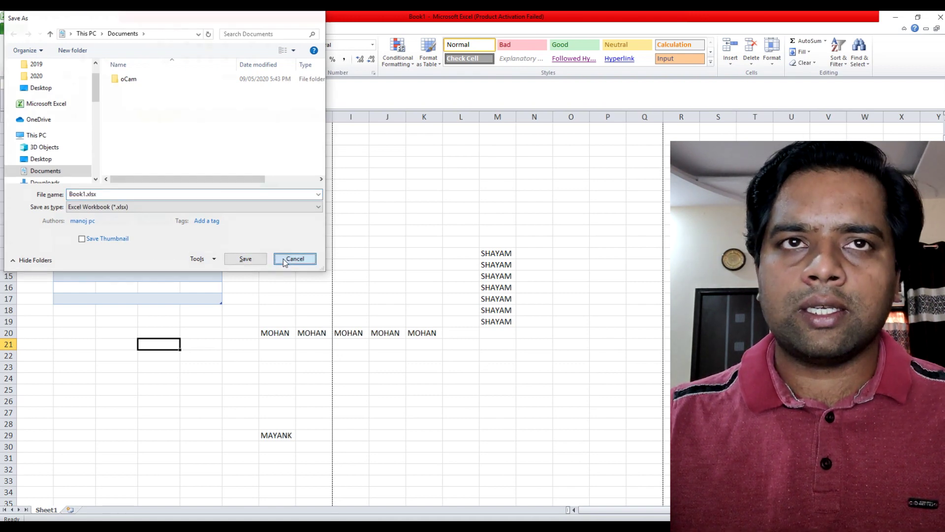
{"action": "left_click", "coordinate": [187, 379]}
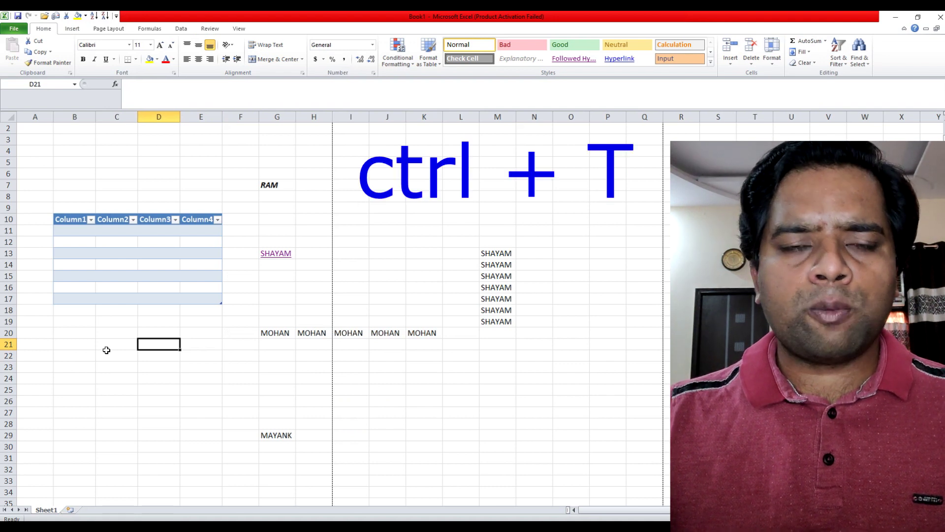
Create a second table from the empty range B22:E30 without marking it as having headers.
{"action": "left_click_drag", "start_coordinate": [66, 219], "coordinate": [212, 311]}
{"action": "left_click", "coordinate": [67, 353]}
{"action": "left_click_drag", "start_coordinate": [67, 352], "coordinate": [213, 447]}
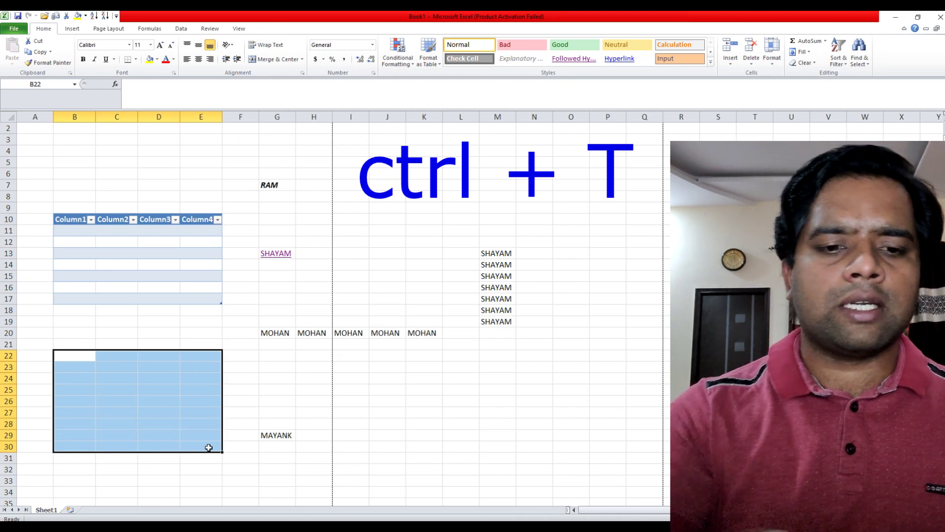
{"action": "key", "text": "ctrl+t"}
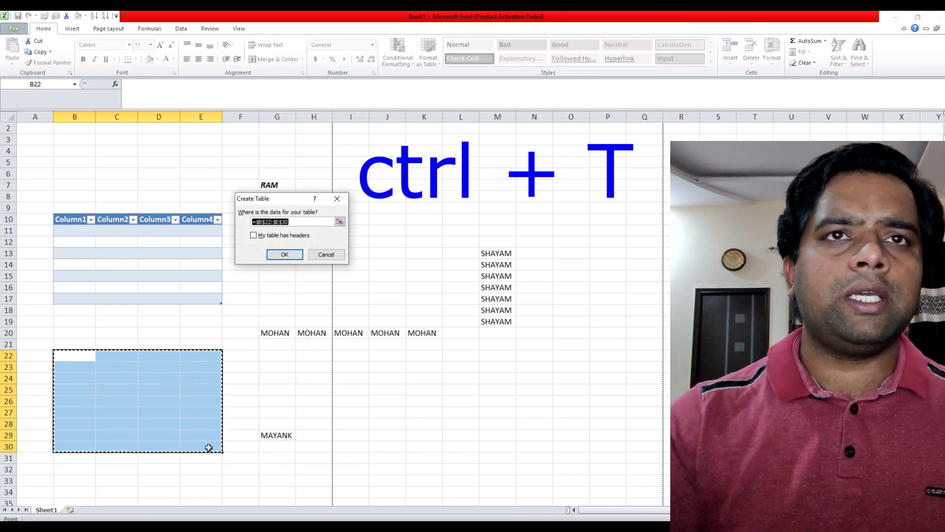
{"action": "left_click", "coordinate": [285, 255]}
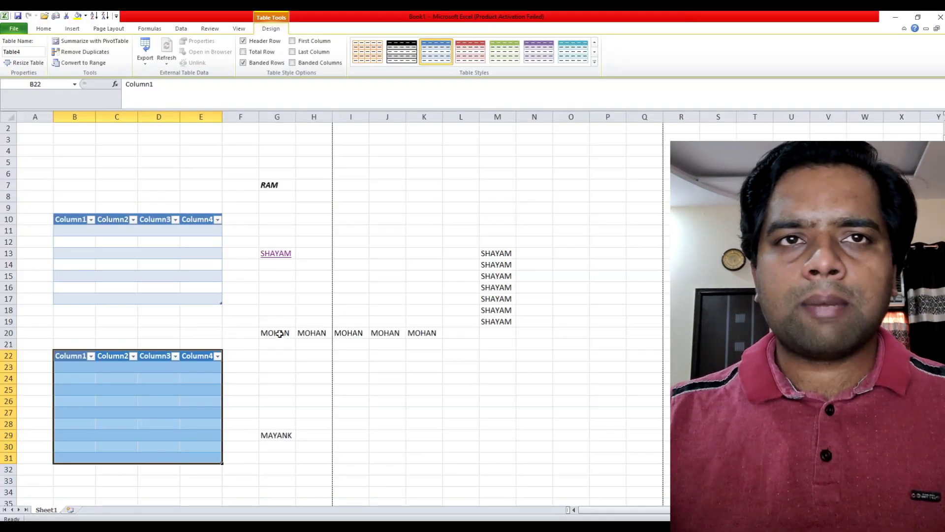
Underline the name in cell G20 and deselect the cell.
{"action": "left_click", "coordinate": [275, 333]}
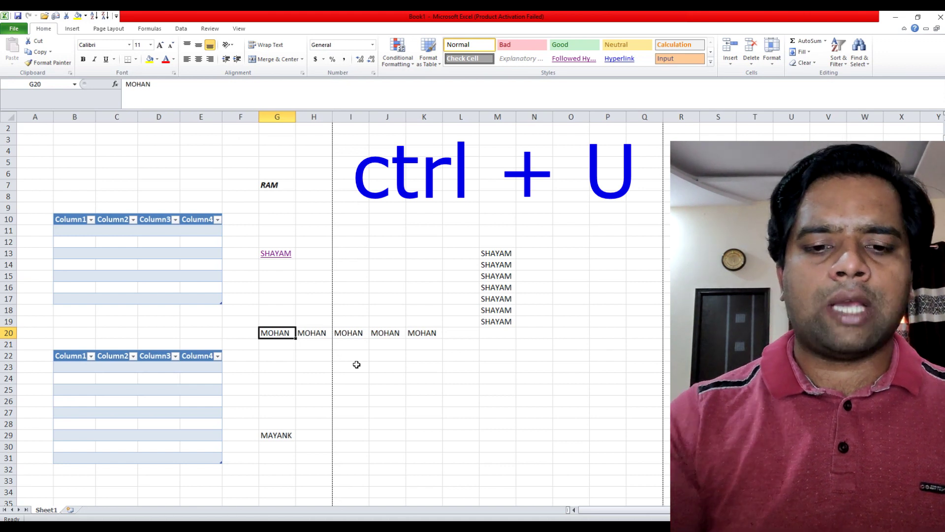
{"action": "key", "text": "ctrl+u"}
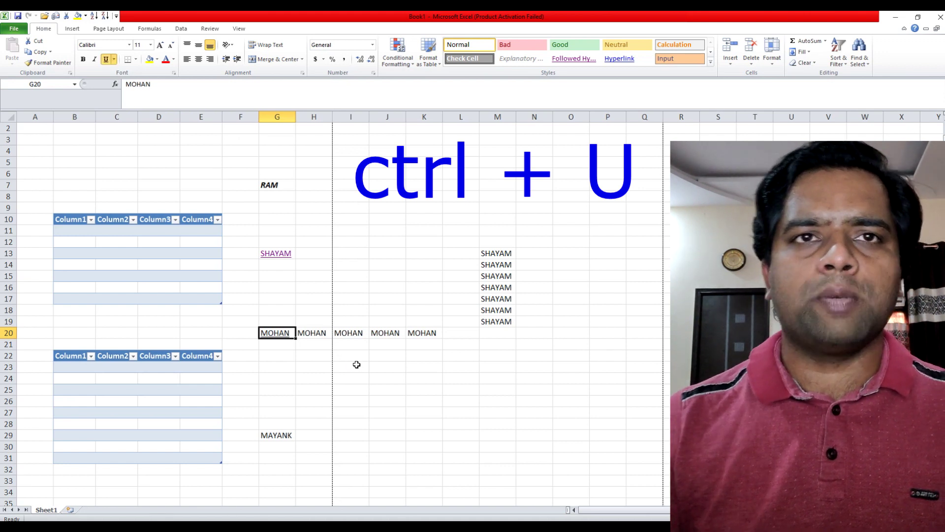
{"action": "left_click", "coordinate": [281, 359]}
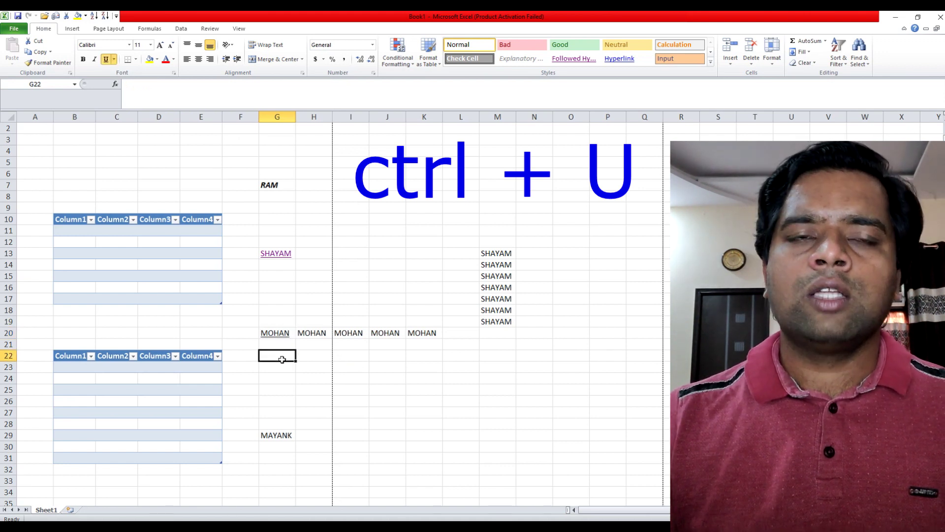
{"action": "left_click", "coordinate": [279, 331]}
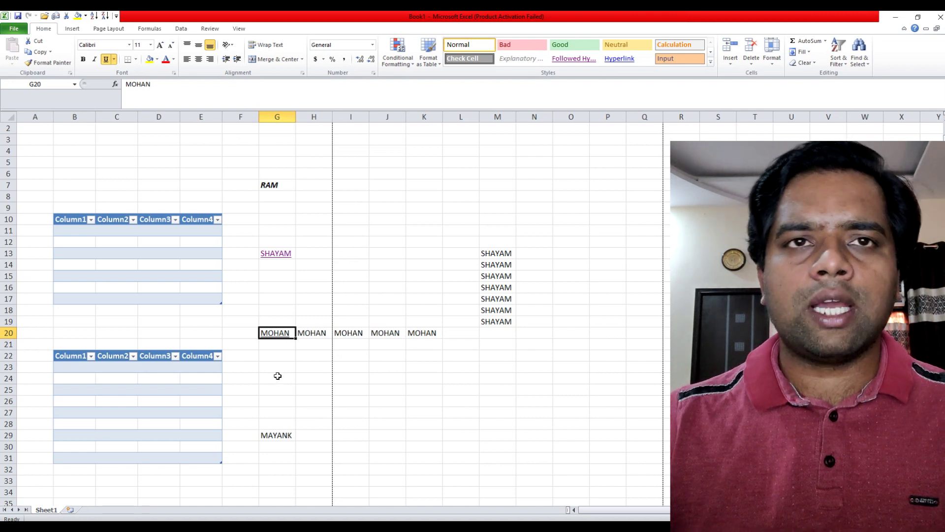
{"action": "left_click", "coordinate": [273, 368]}
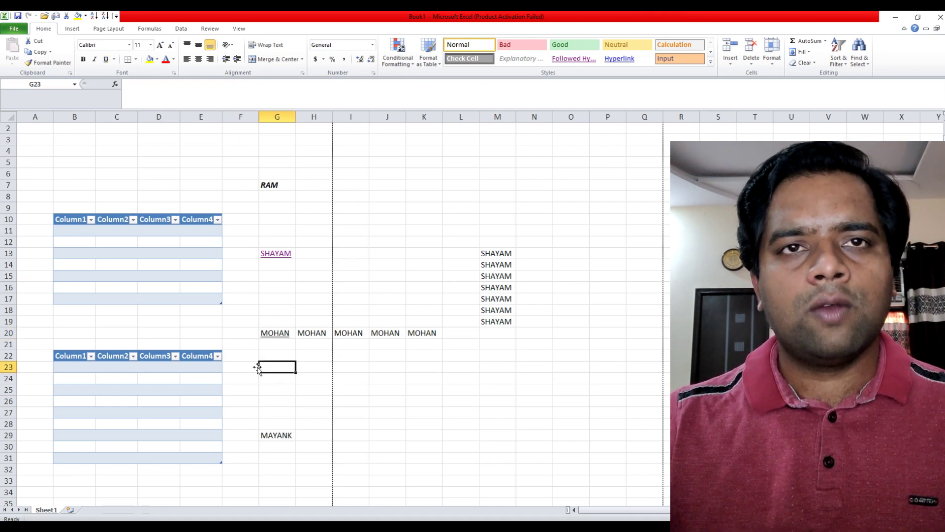
{"action": "left_click", "coordinate": [361, 366]}
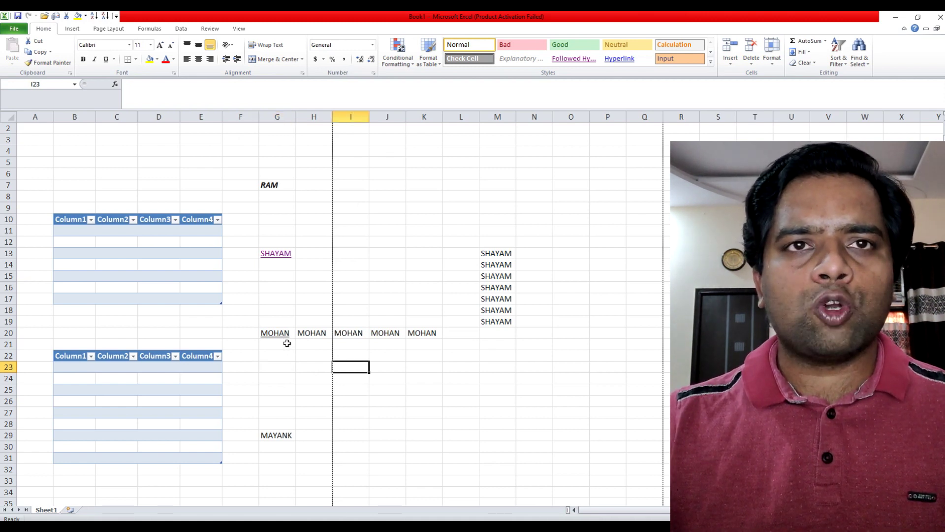
Copy the underlined name from cell G20 into cell K8 and deselect the pasted cell.
{"action": "left_click", "coordinate": [271, 333]}
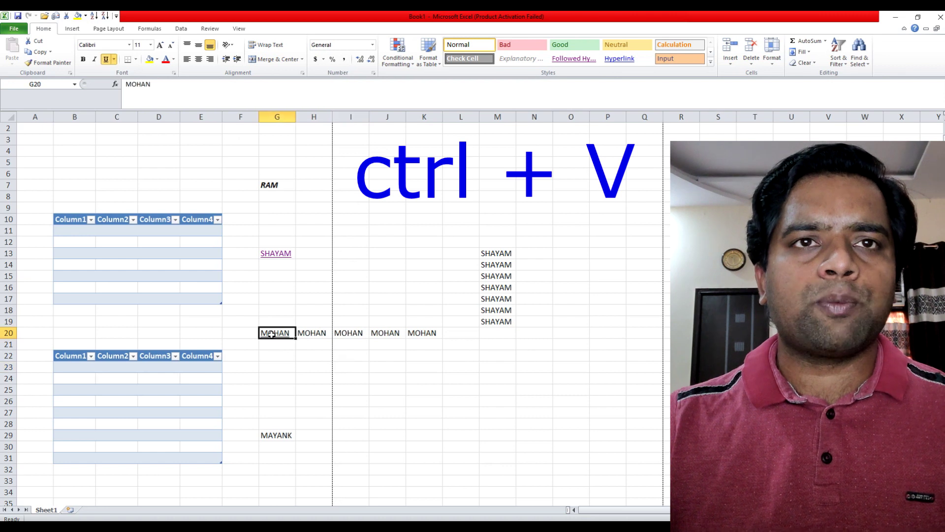
{"action": "key", "text": "ctrl+c"}
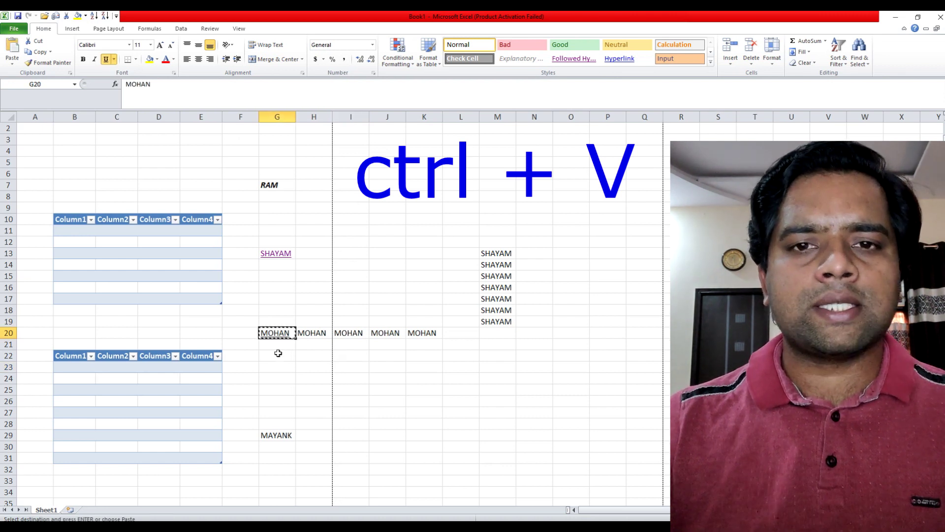
{"action": "left_click", "coordinate": [409, 199]}
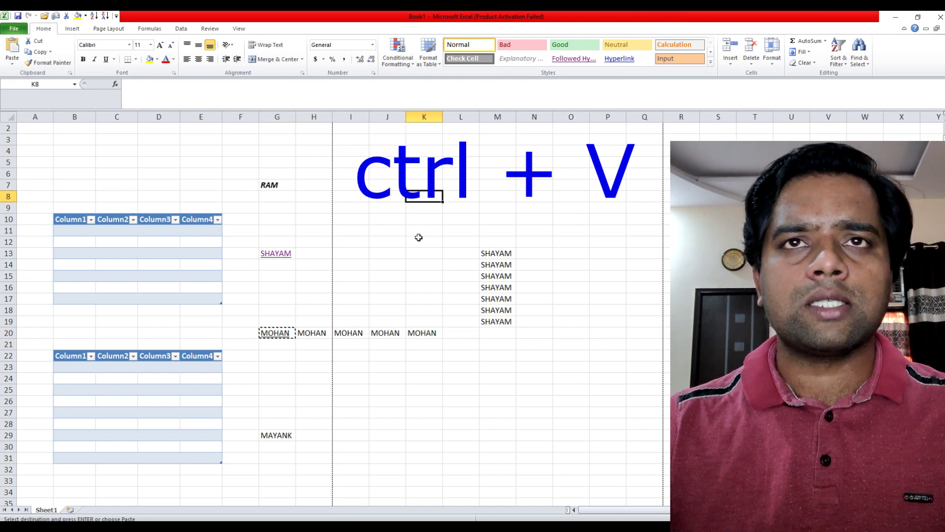
{"action": "key", "text": "ctrl+v"}
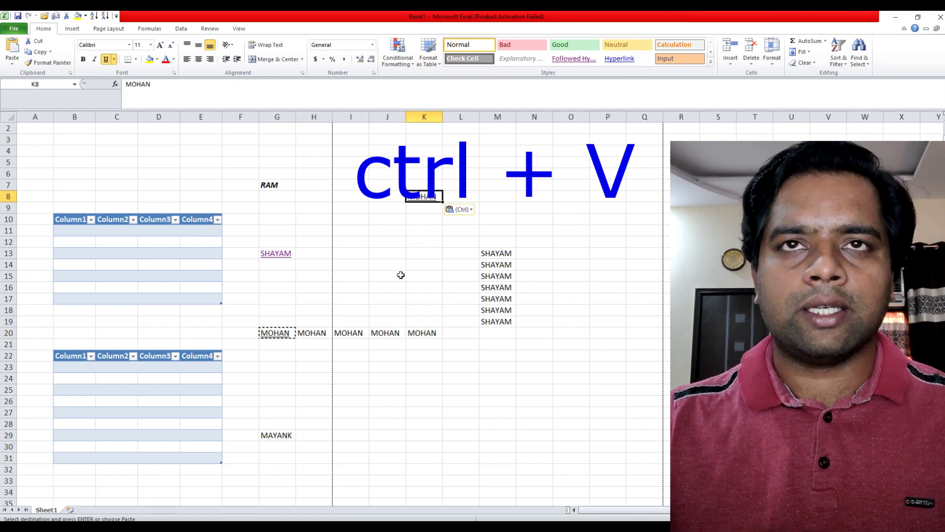
{"action": "left_click", "coordinate": [285, 366]}
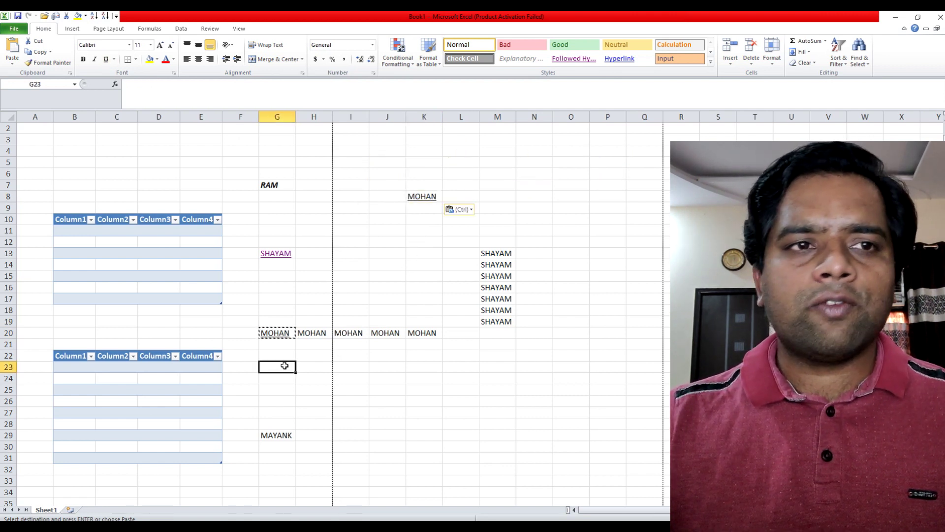
{"action": "left_click", "coordinate": [299, 389]}
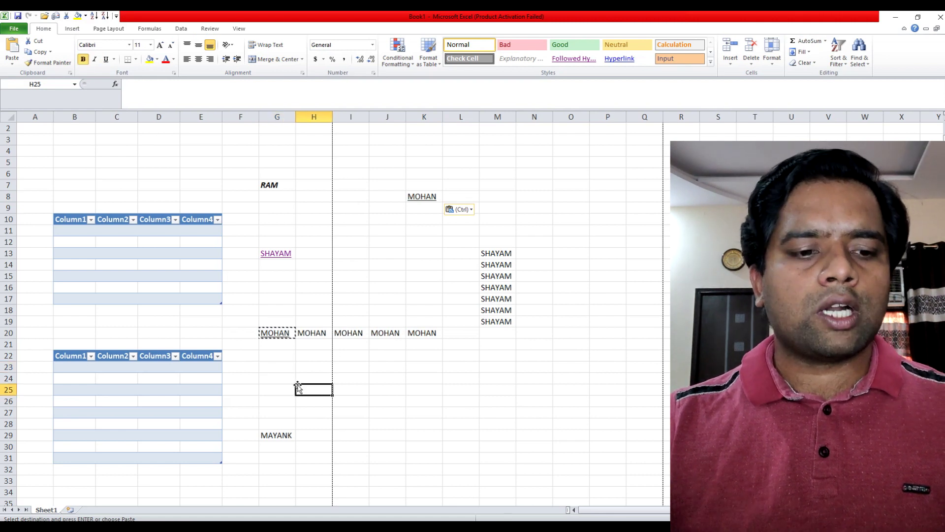
Start closing the workbook and cancel the close without saving or discarding the changes.
{"action": "key", "text": "ctrl+w"}
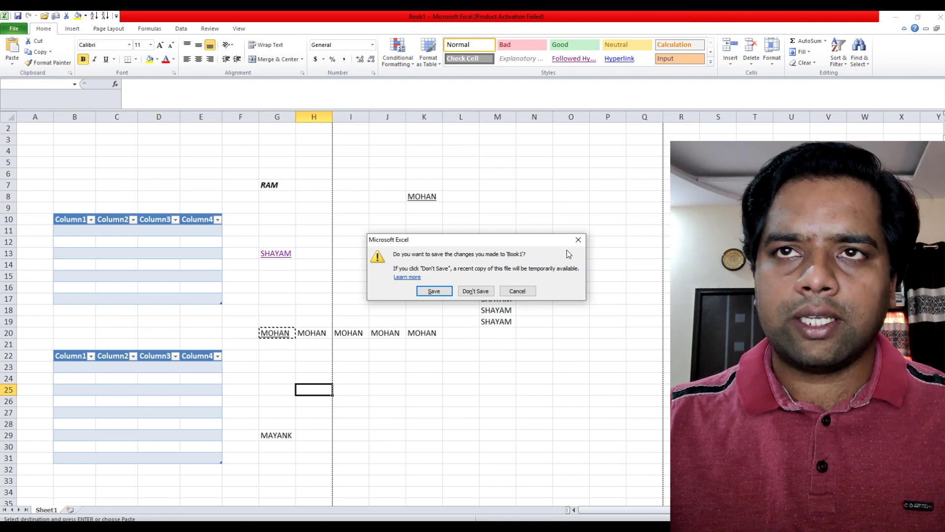
{"action": "left_click", "coordinate": [577, 242]}
{"action": "left_click", "coordinate": [347, 379]}
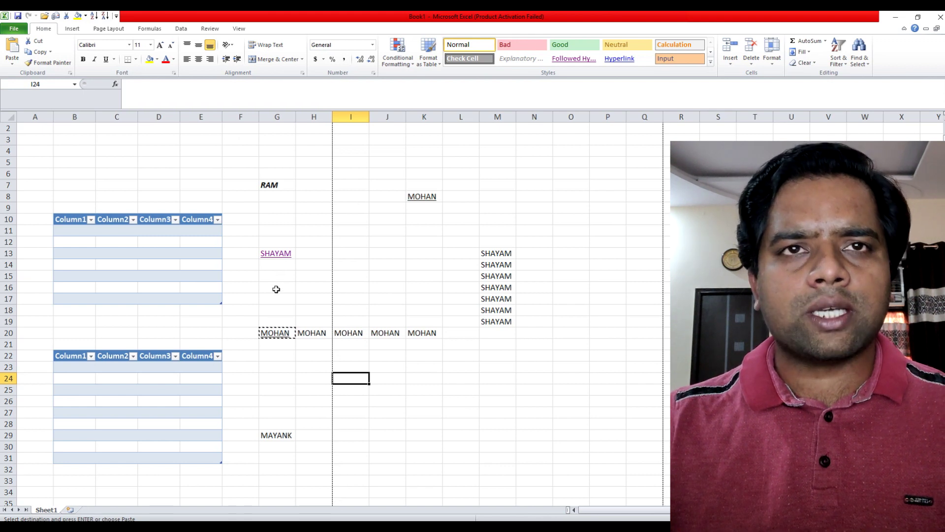
Cut the bold italic name from cell G7, paste it into cell N7 and move the selection down to N10.
{"action": "left_click", "coordinate": [275, 333]}
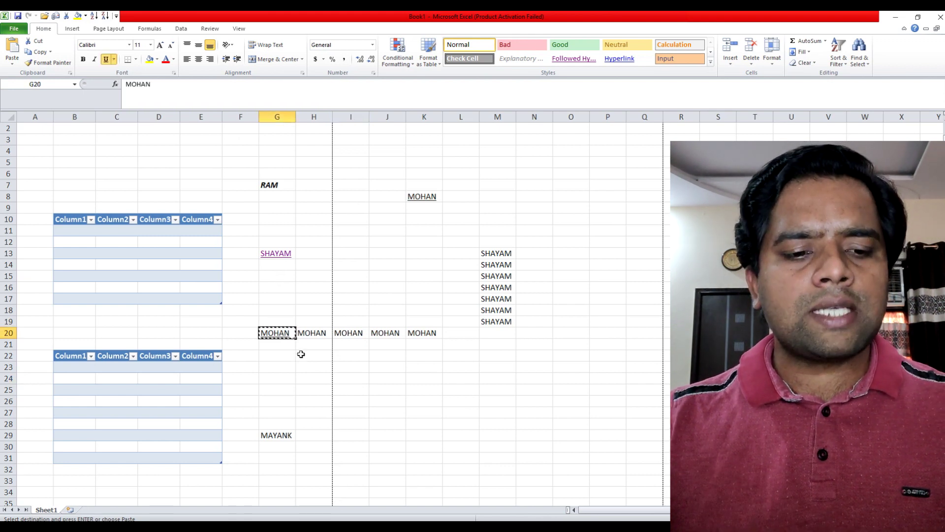
{"action": "left_click", "coordinate": [278, 184]}
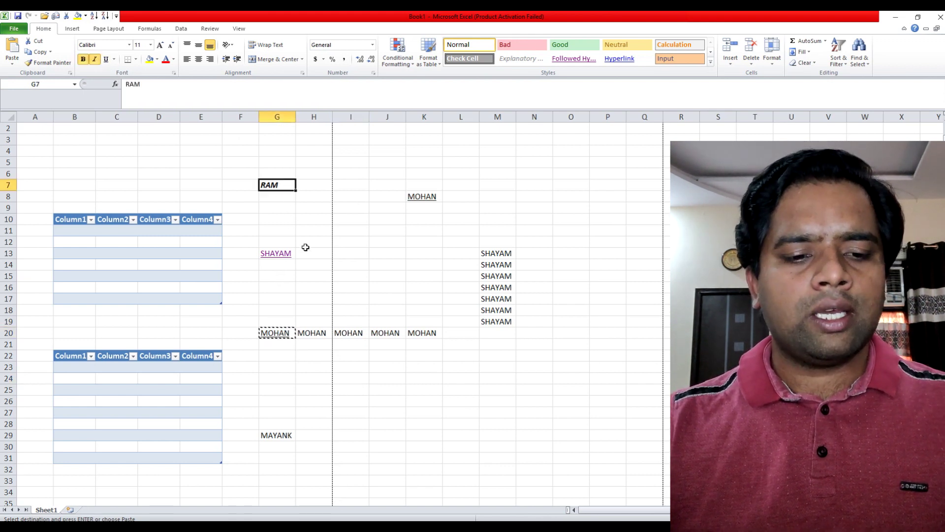
{"action": "key", "text": "ctrl+c"}
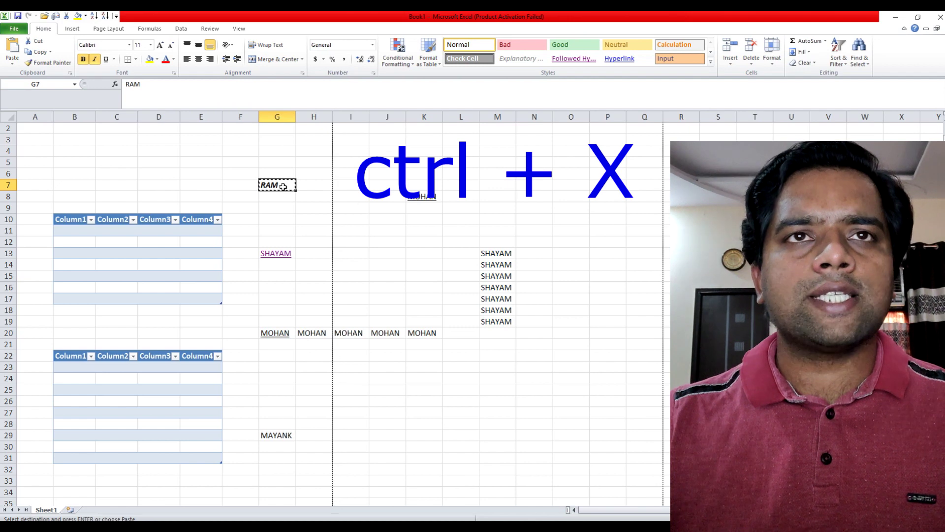
{"action": "left_click", "coordinate": [537, 187]}
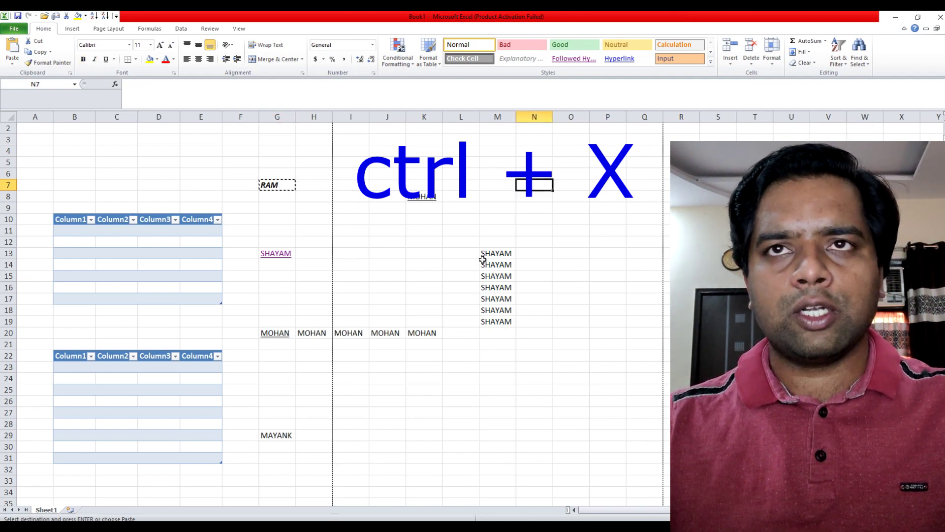
{"action": "key", "text": "ctrl+v"}
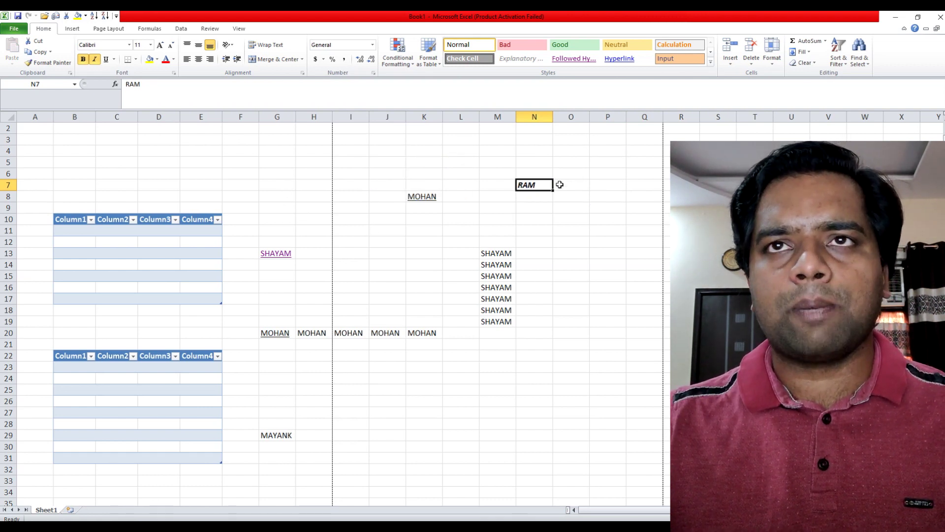
{"action": "key", "text": "Down"}
{"action": "key", "text": "Down"}
{"action": "key", "text": "Down"}
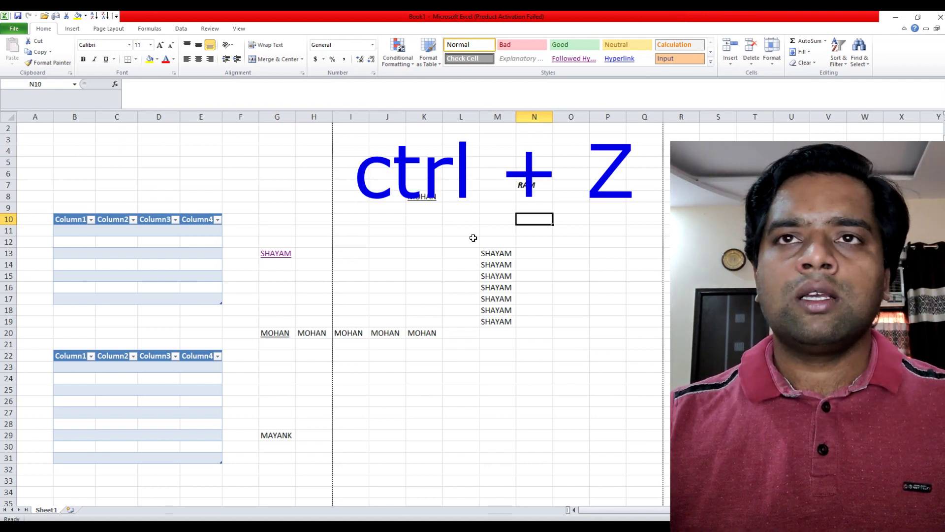
Undo the move of the name from G7 to N7 and redo it.
{"action": "key", "text": "ctrl+z"}
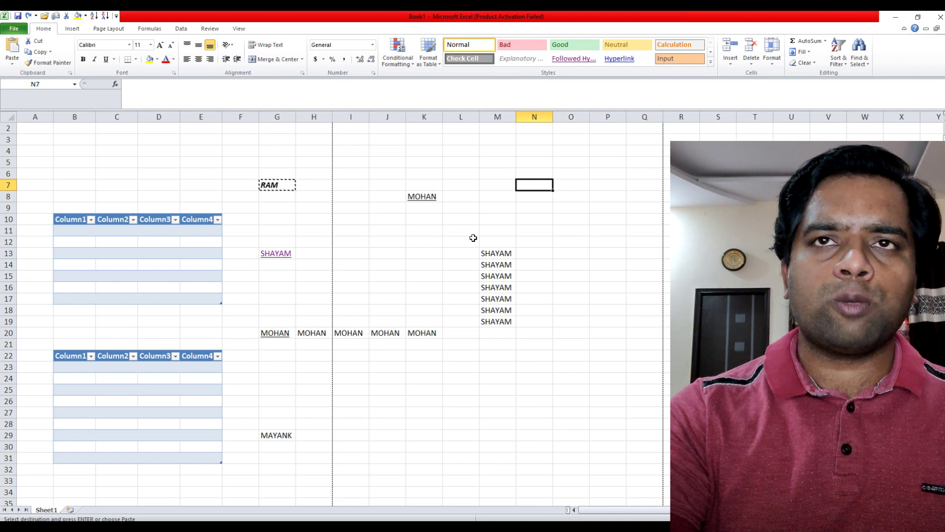
{"action": "key", "text": "ctrl+v"}
{"action": "key", "text": "ctrl+y"}
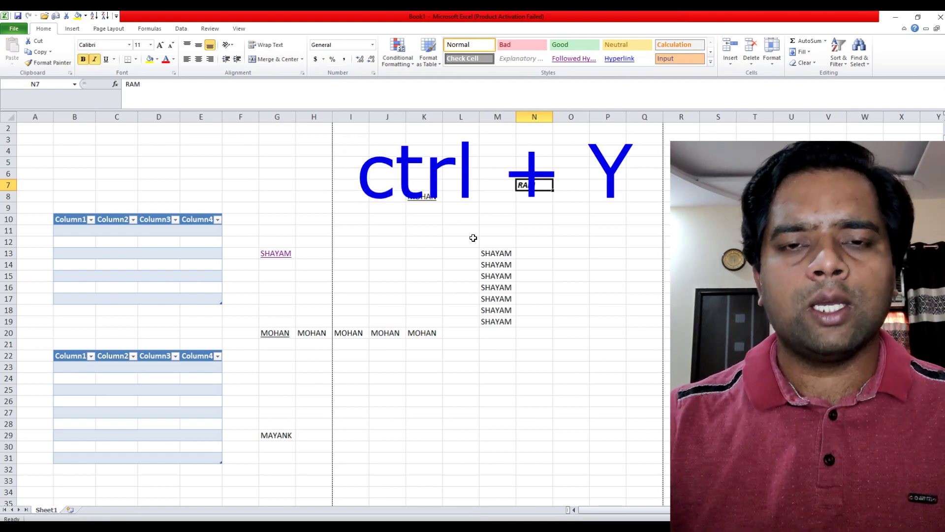